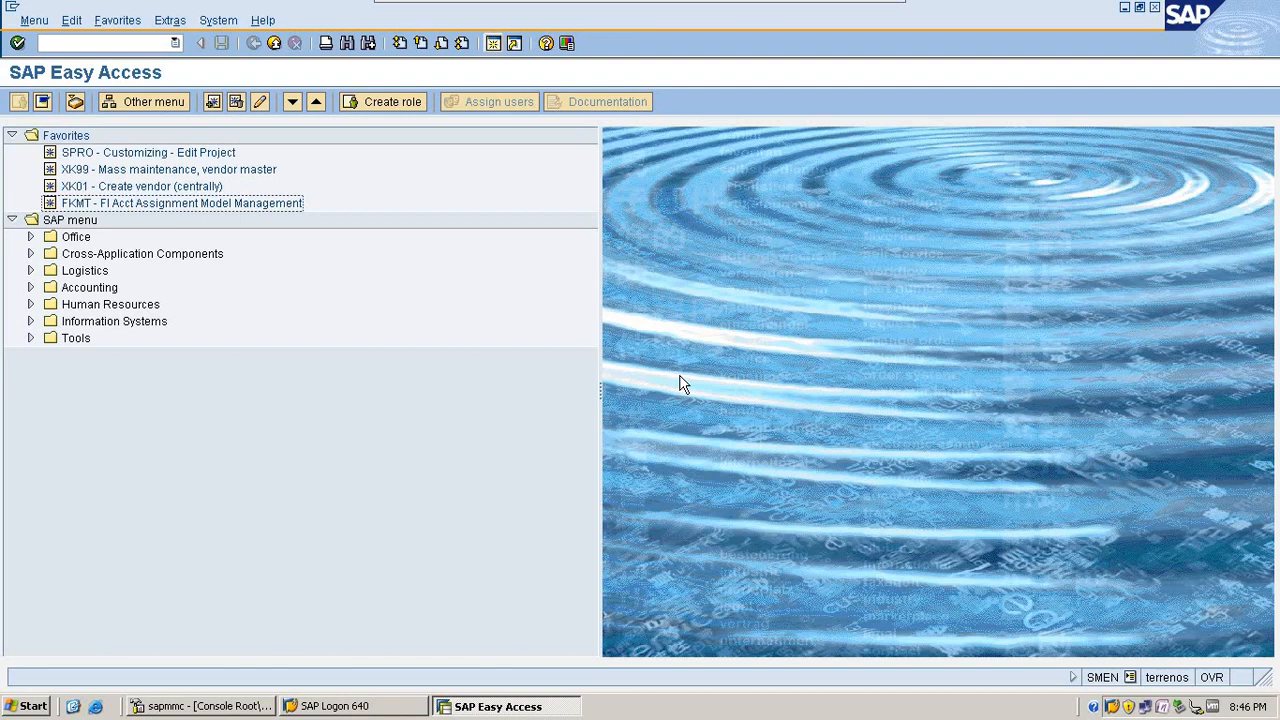
Step: Open the accounting editing options with transaction FB00
click(144, 46)
text(/)
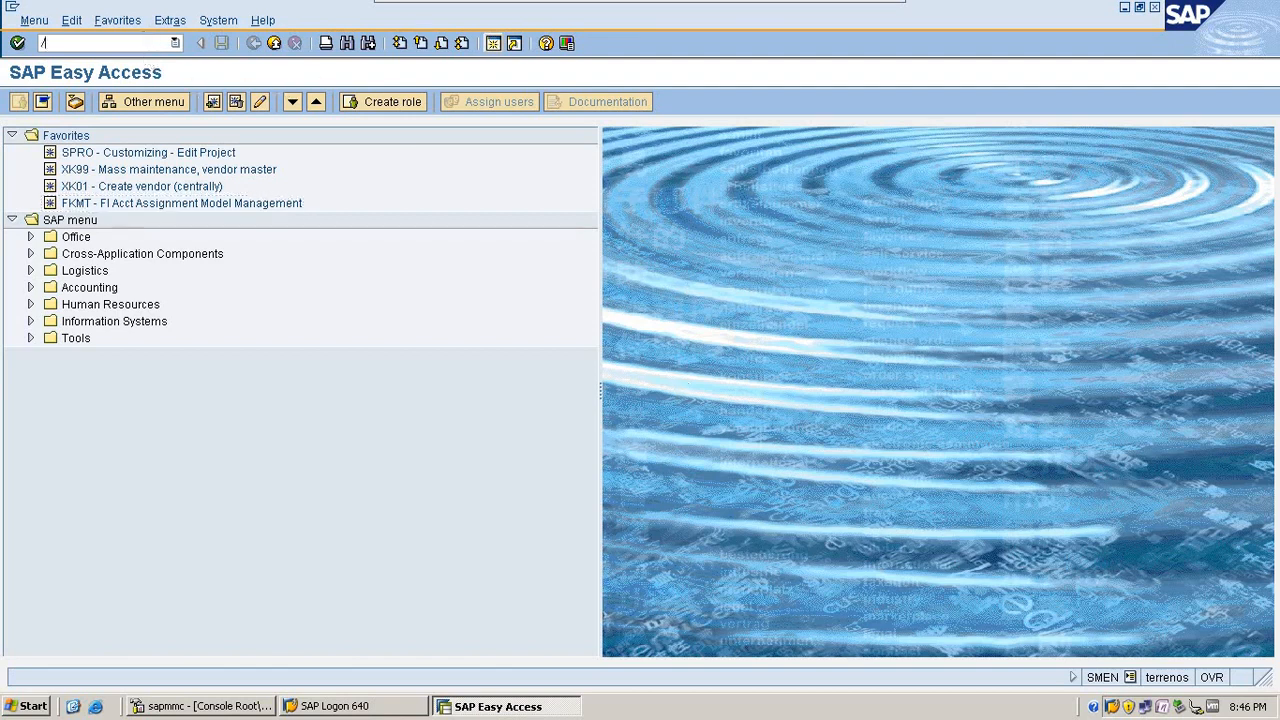
text(nfb00)
key(Return)
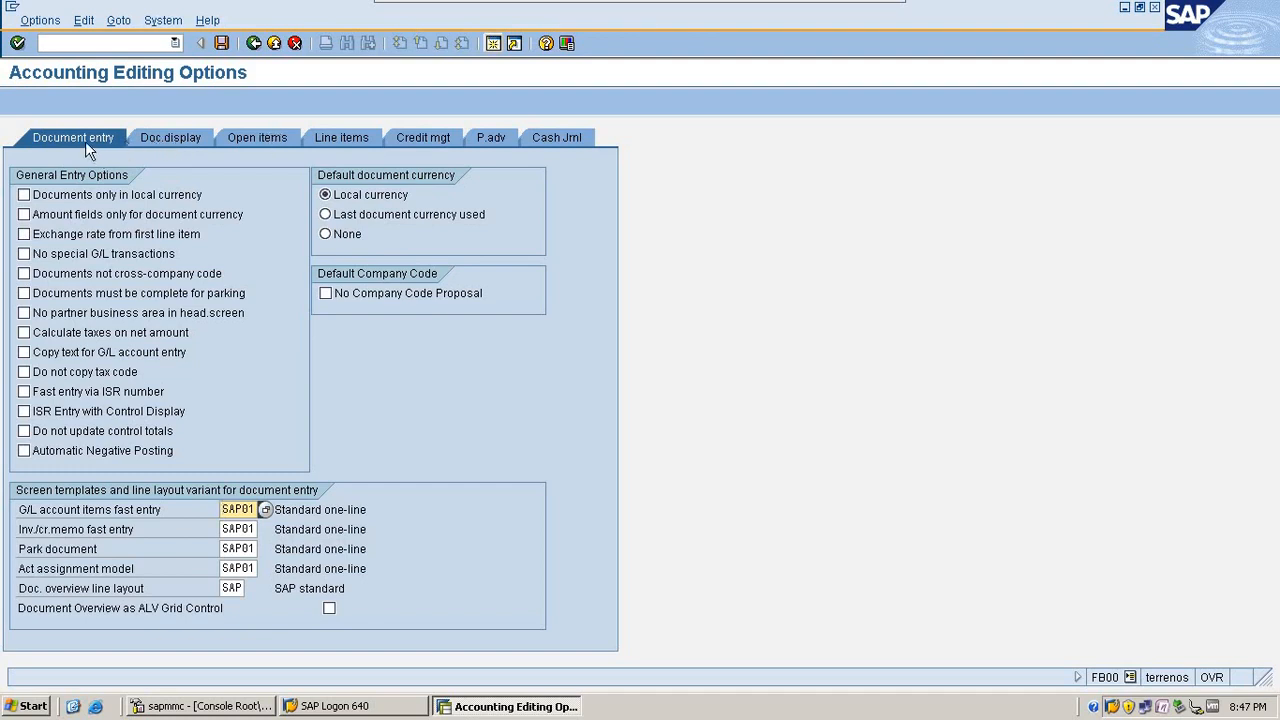
Step: Open vendor invoice entry with FB60, view its editing options, and return to the invoice screen
click(120, 45)
text(/nfb)
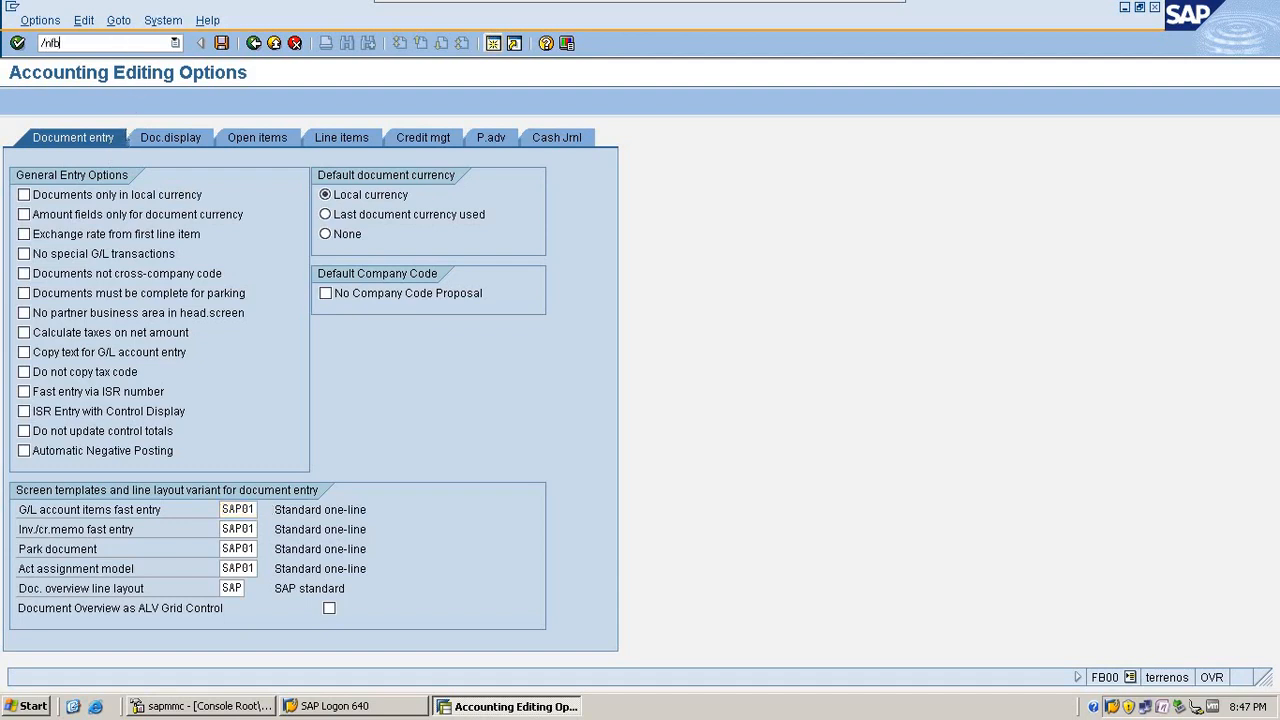
text(60)
key(Return)
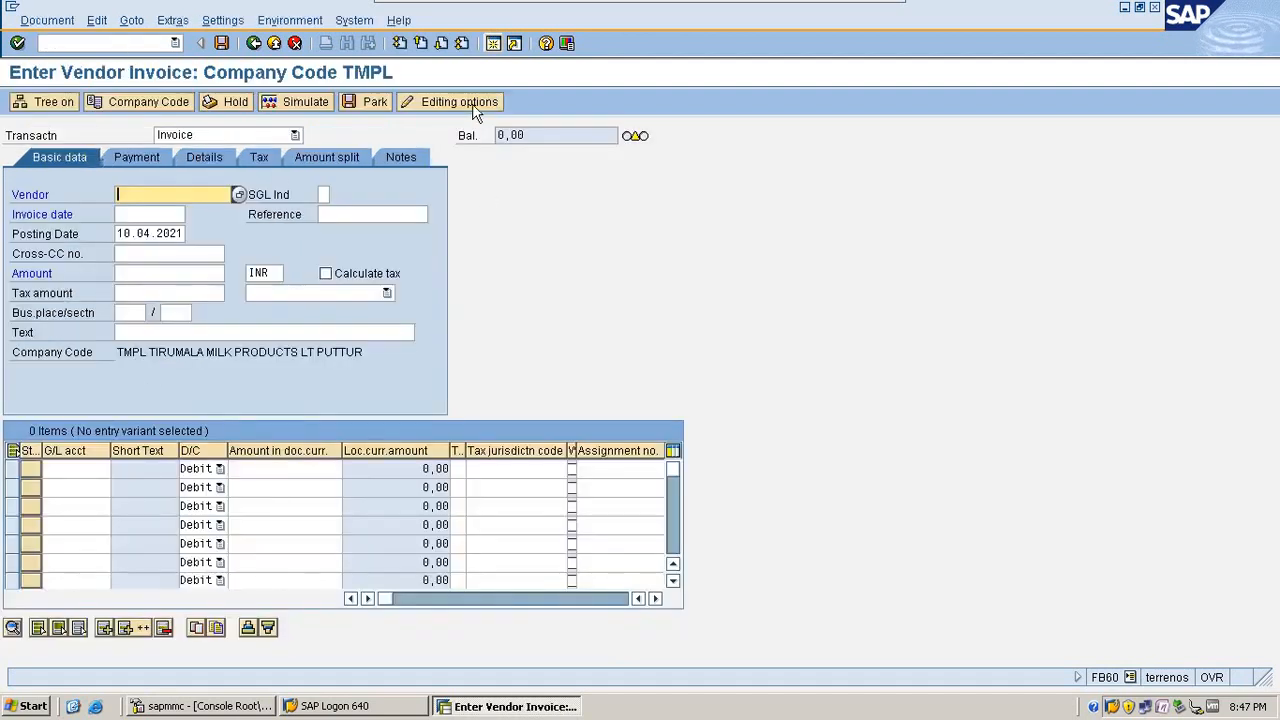
click(472, 106)
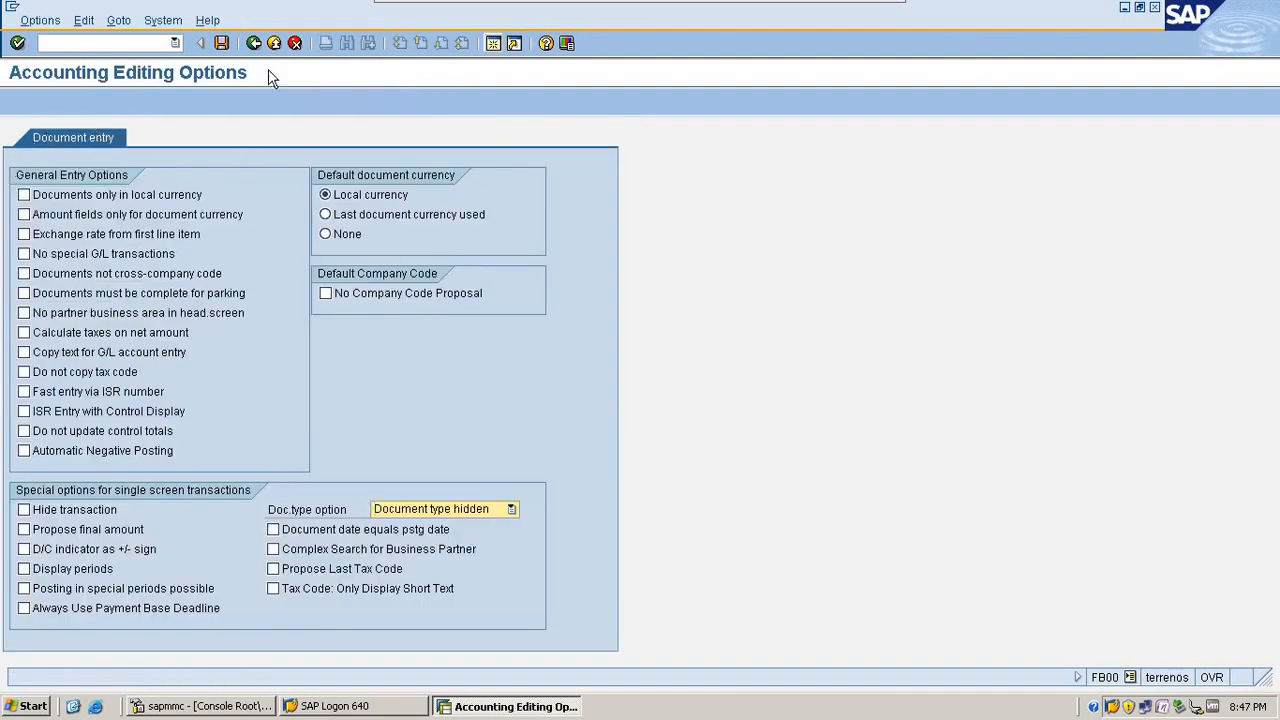
click(254, 42)
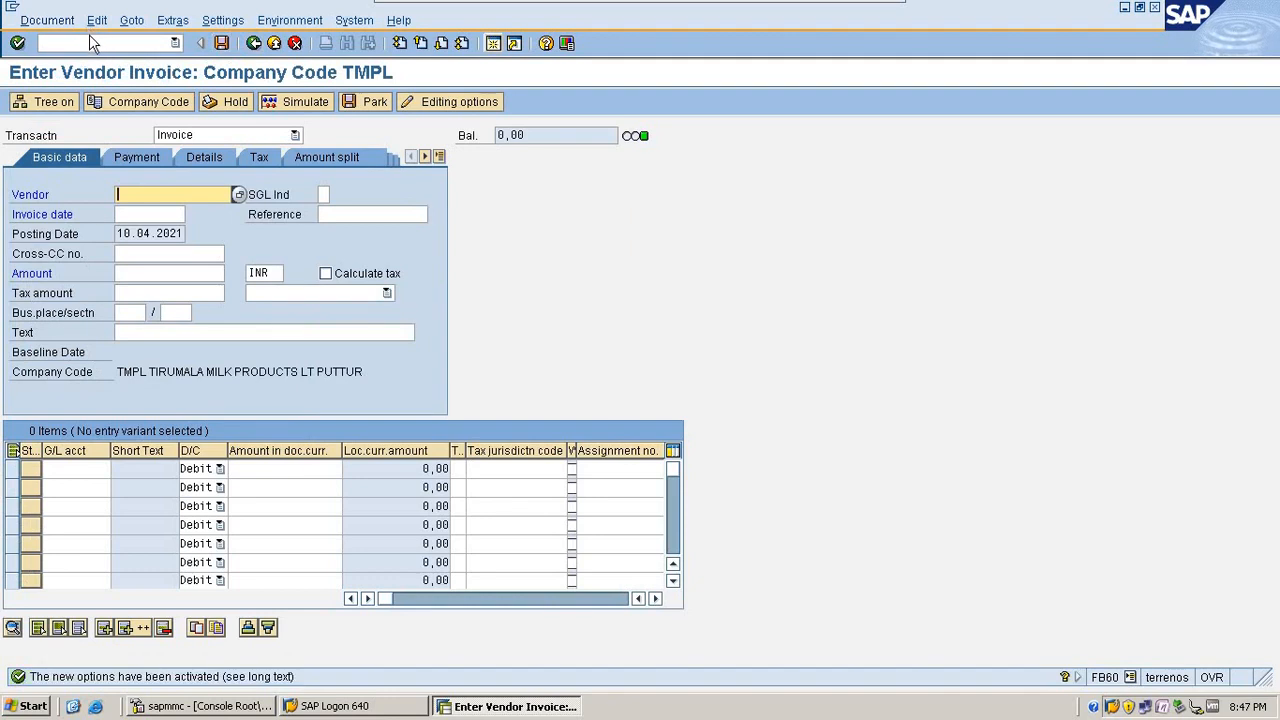
Step: Go back to transaction FB00 and view its document display options
click(90, 42)
text(/nfb0)
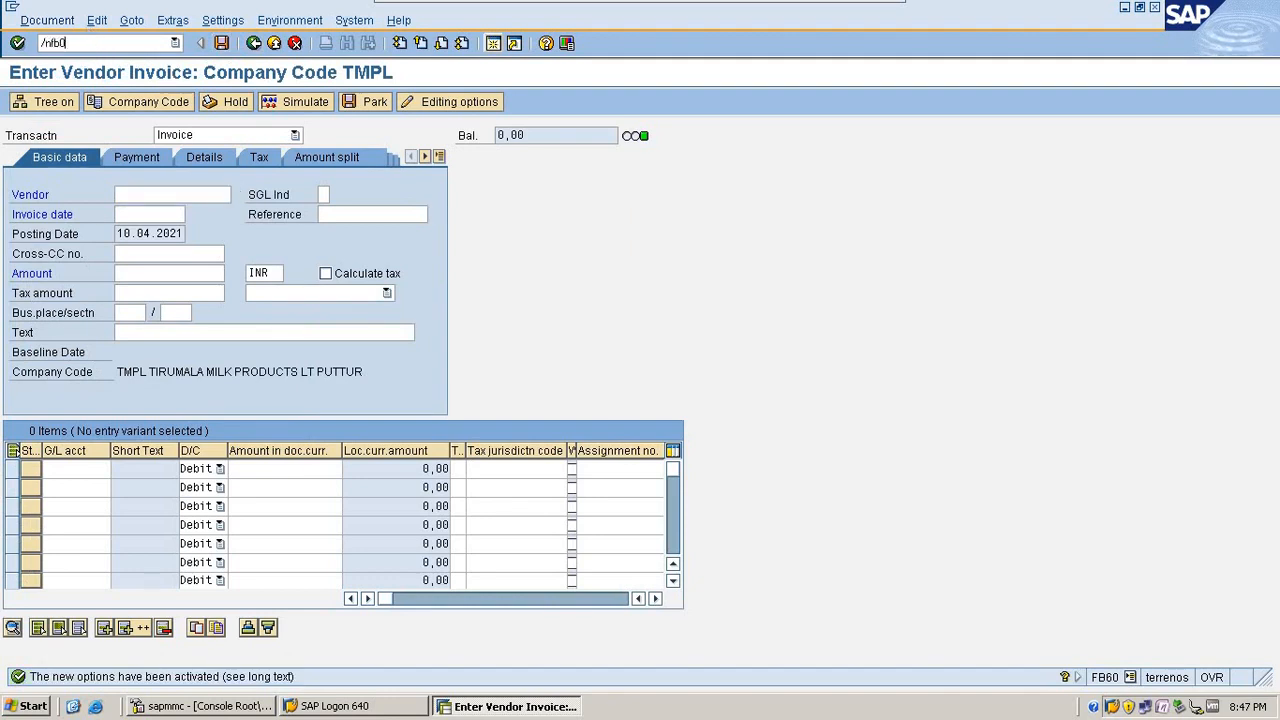
text(0)
key(Return)
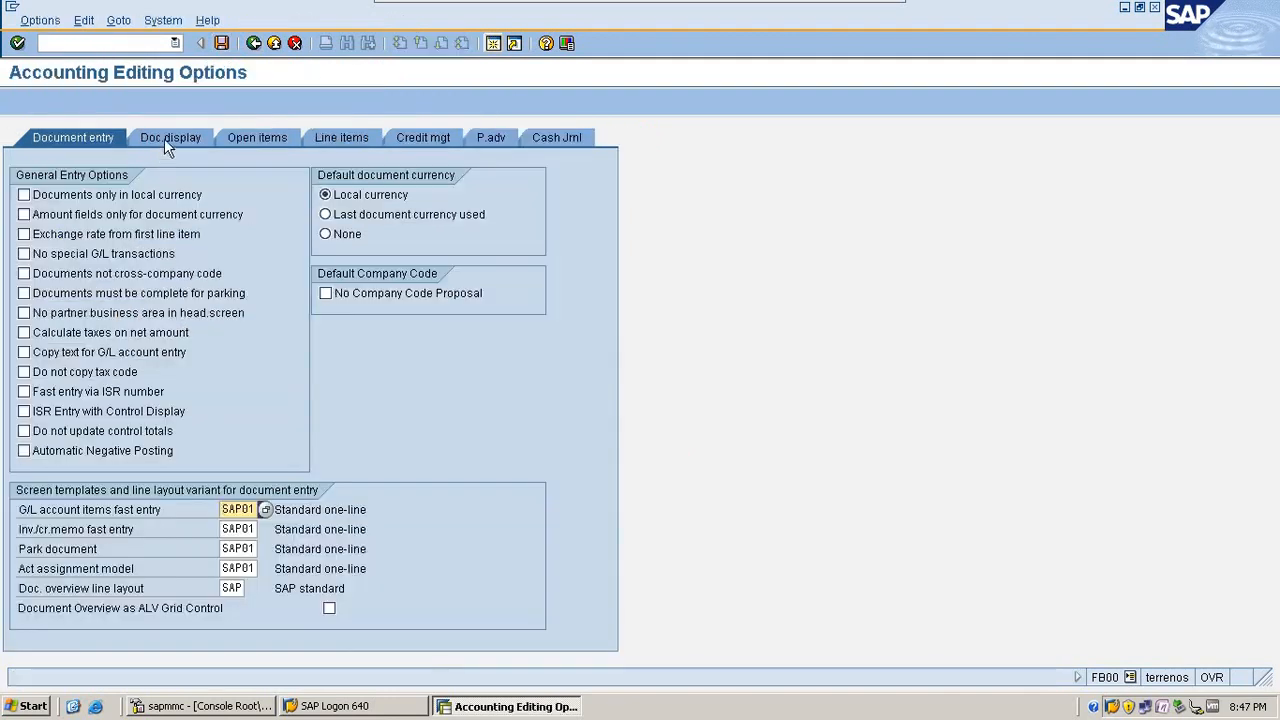
click(167, 138)
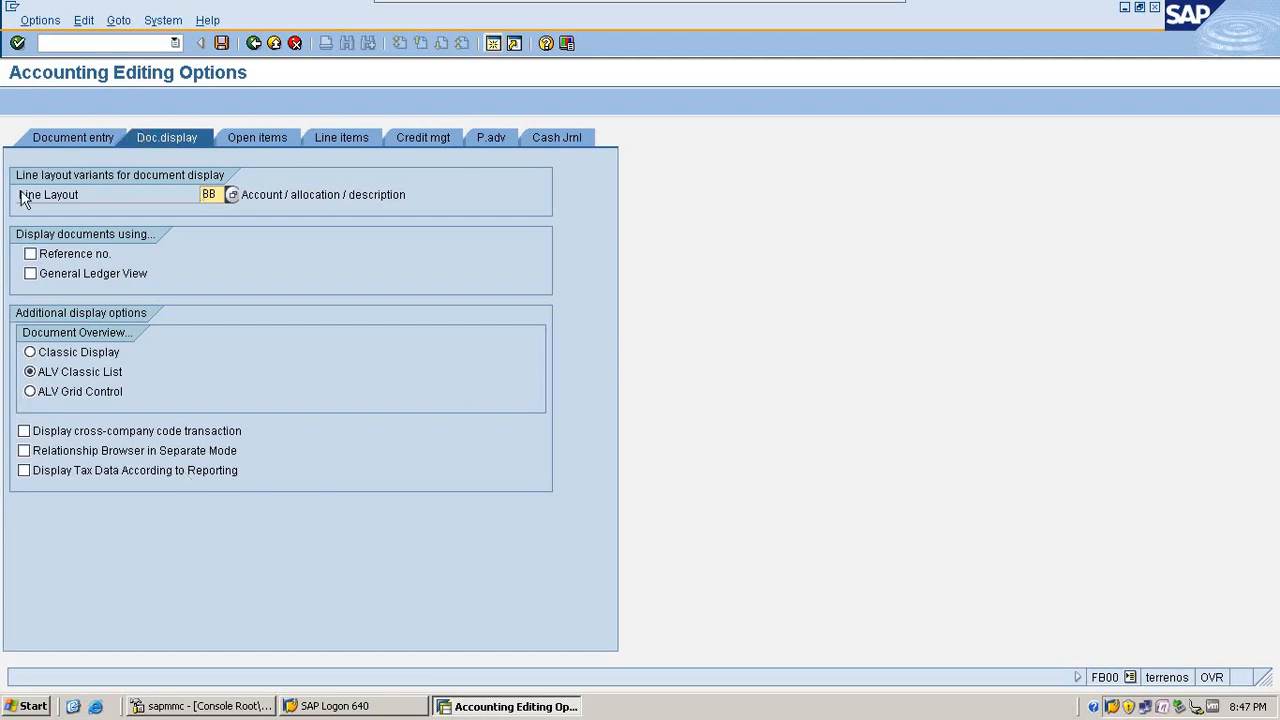
Step: Open document display with FB03, view its editing options, and return to SAP Easy Access
click(96, 42)
text(/nfb03)
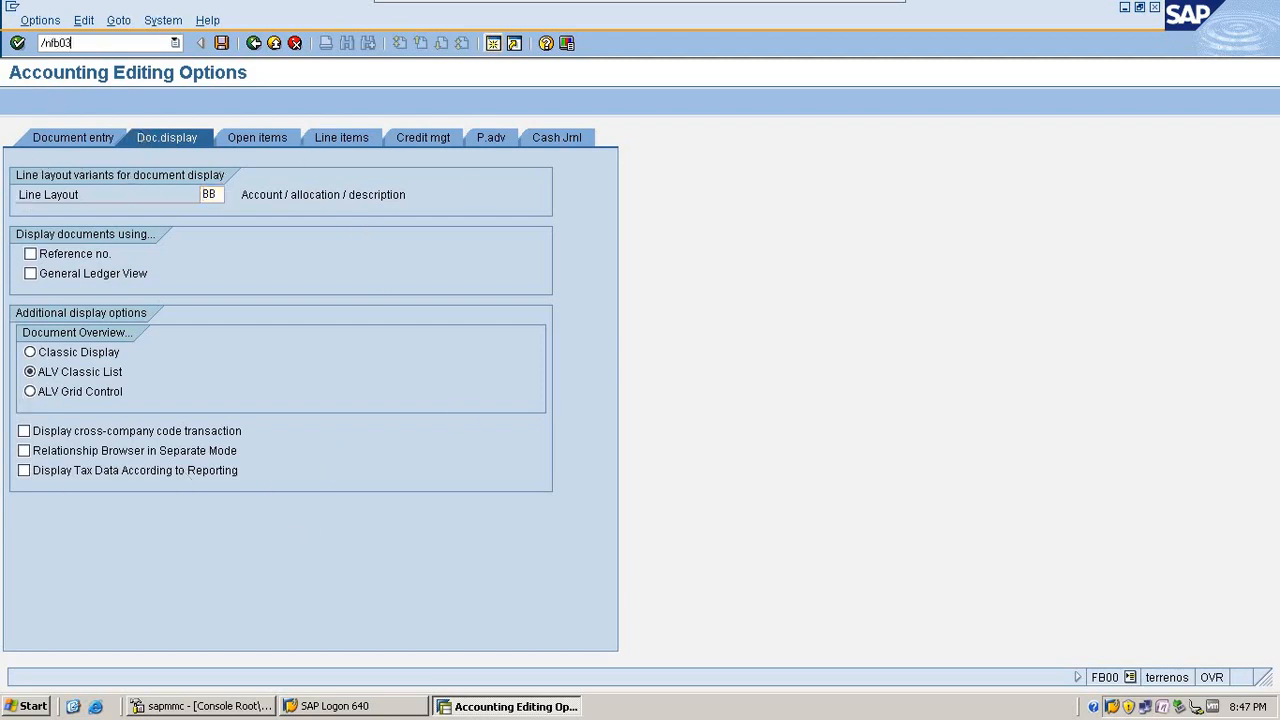
key(Return)
click(285, 101)
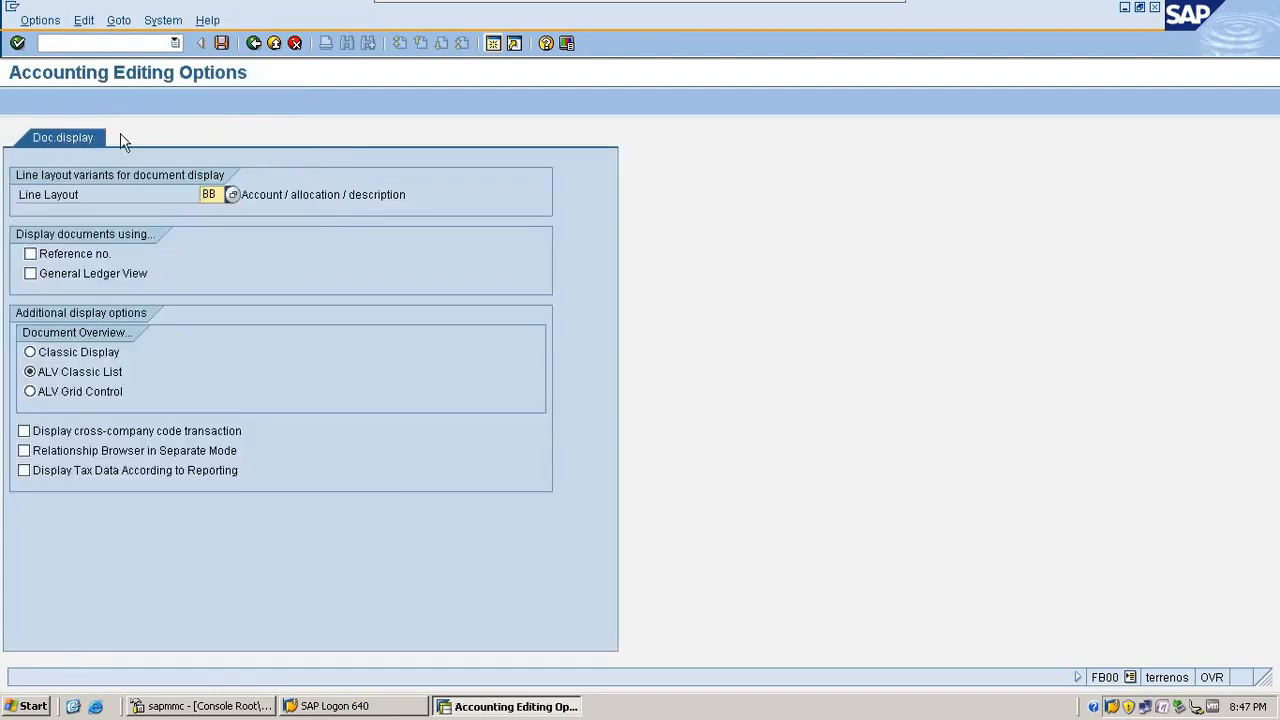
click(253, 45)
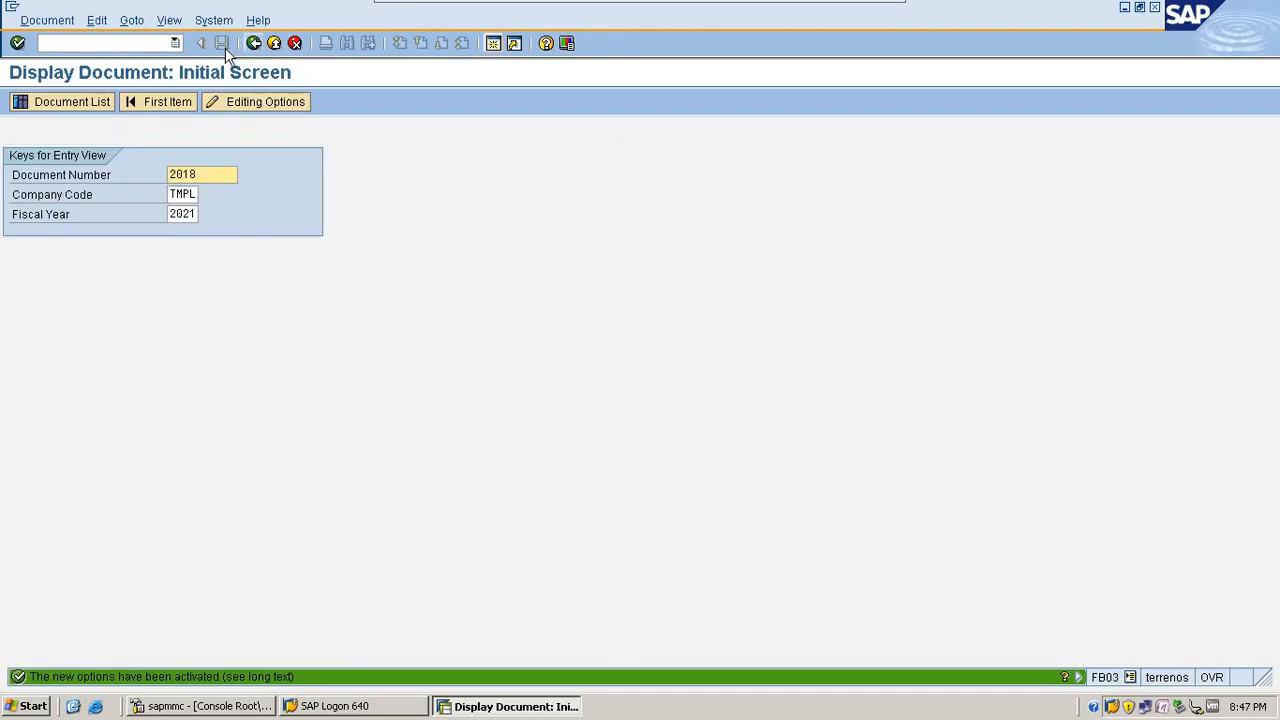
click(254, 45)
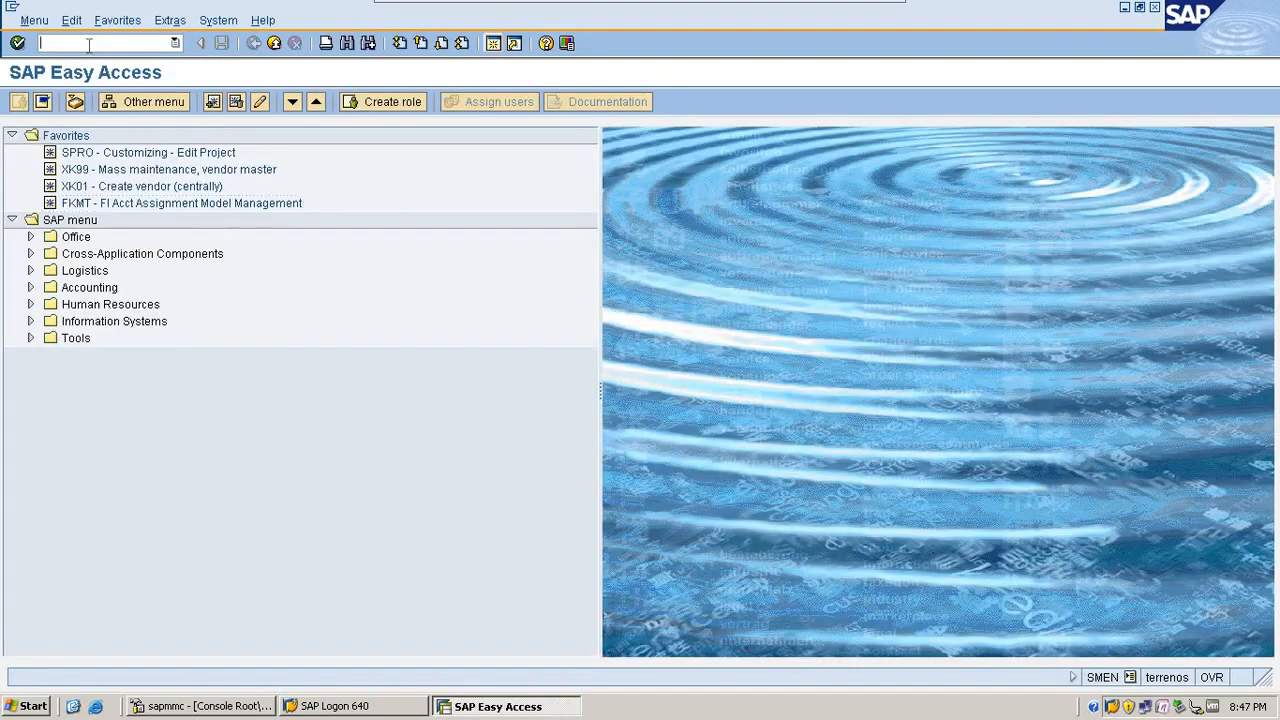
Step: Open FB00 and save the document entry options with No special G/L transactions deselected
text(fb00)
key(Return)
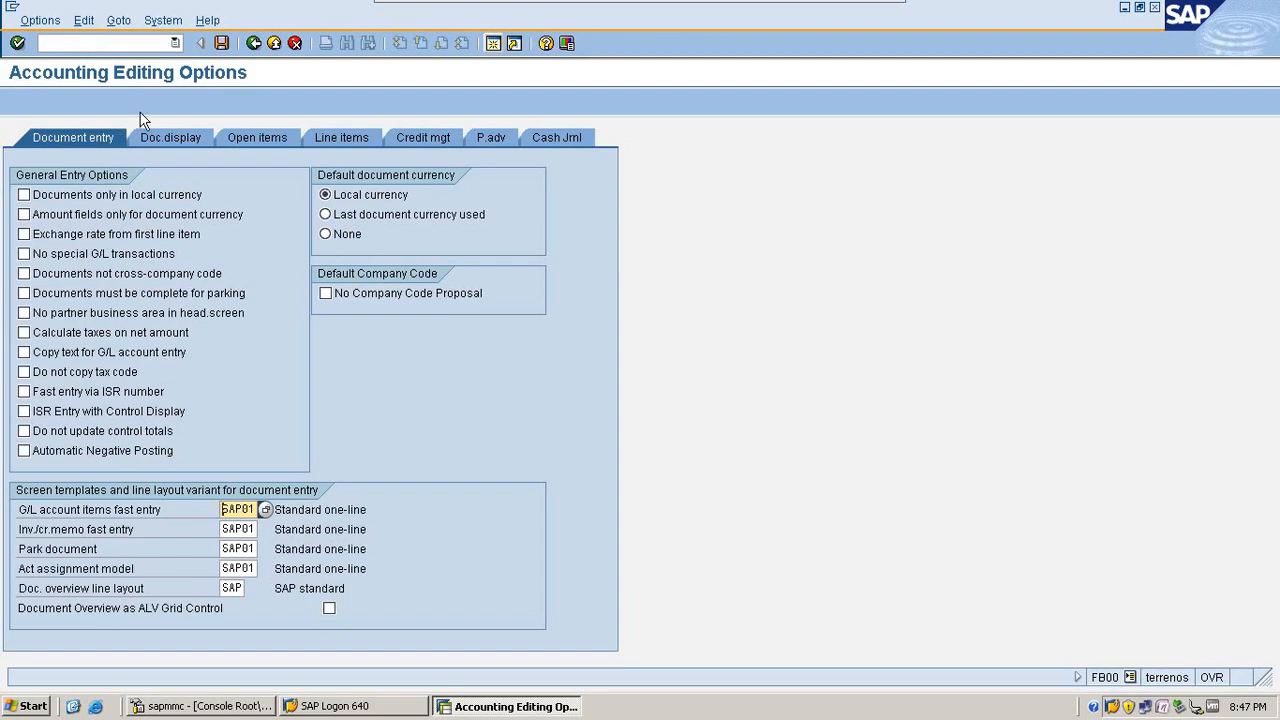
click(115, 254)
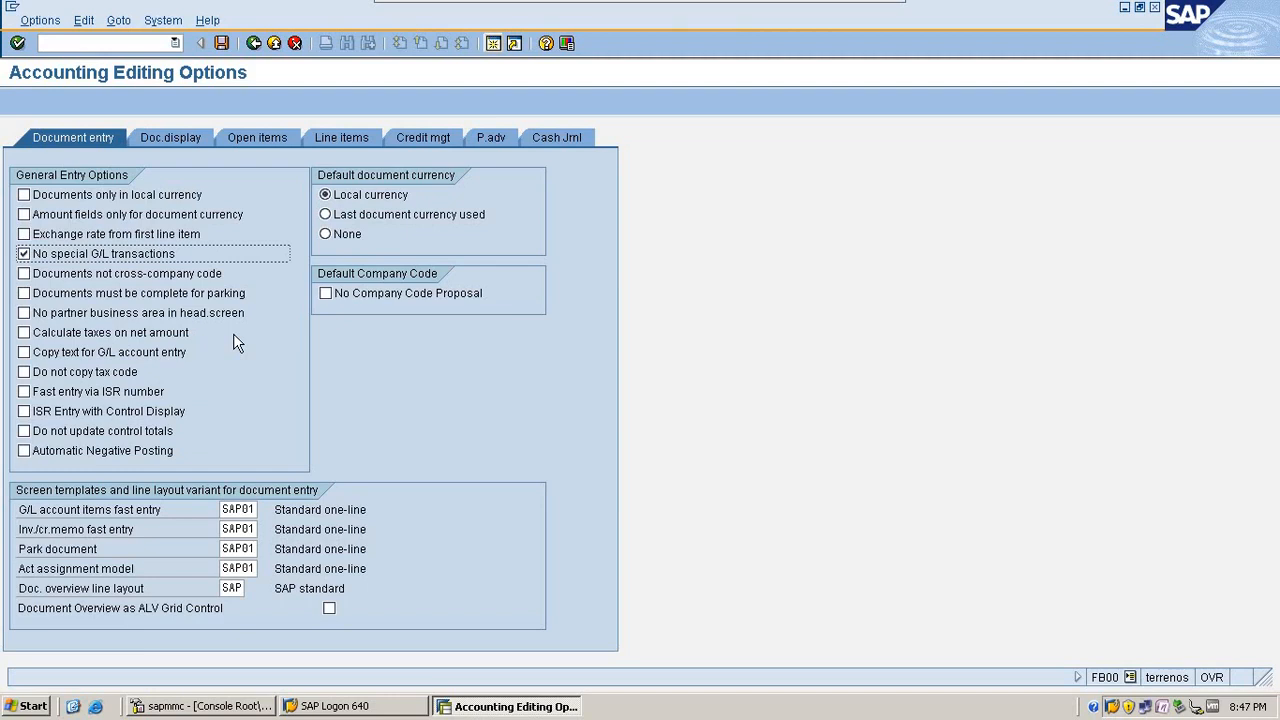
click(119, 257)
click(224, 43)
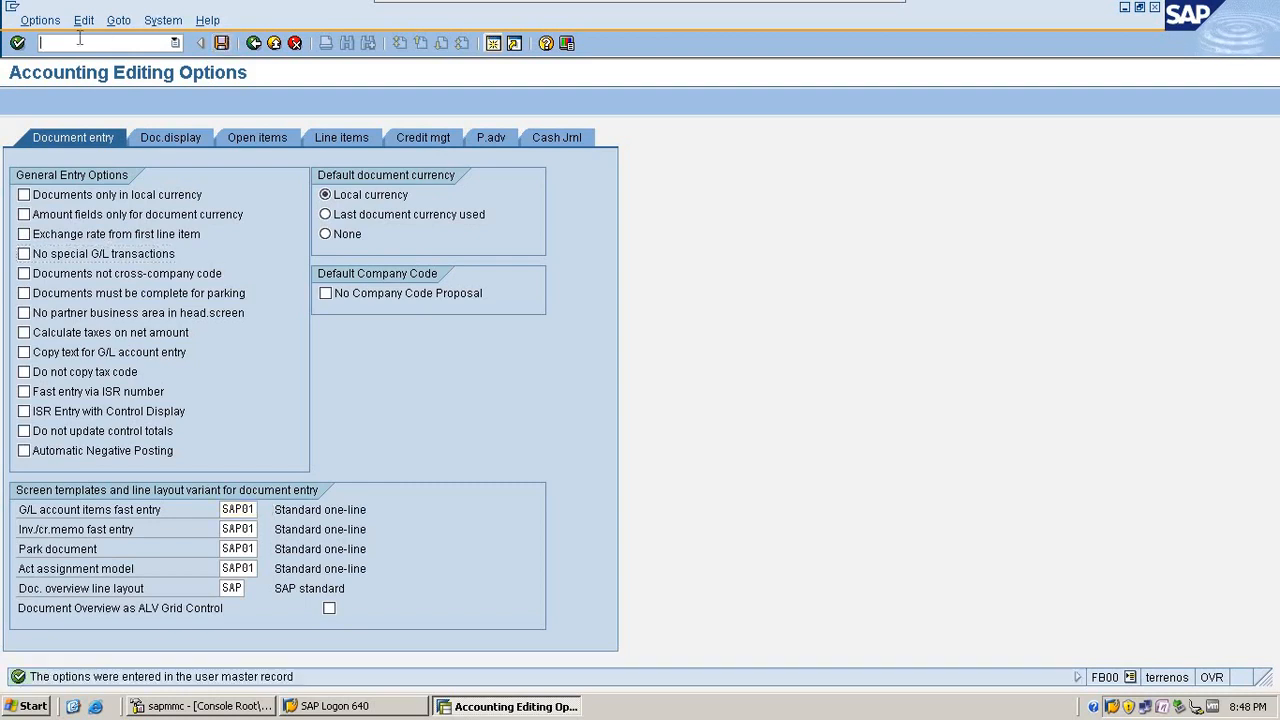
Step: Open G/L account posting with F-02 to check the special G/L indicator field in the first line item
text(/nfb)
key(BackSpace)
text(-02)
key(Return)
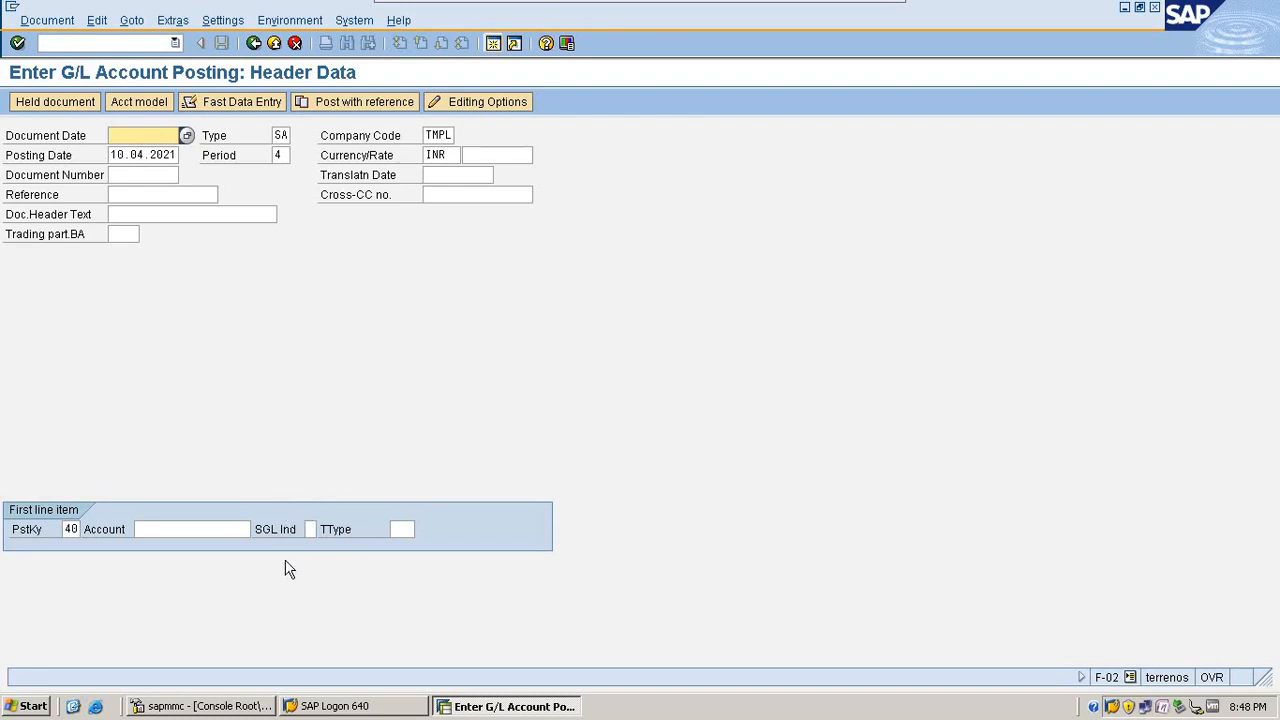
Step: Return to FB00, enable No special G/L transactions in the general entry options, and save
click(87, 40)
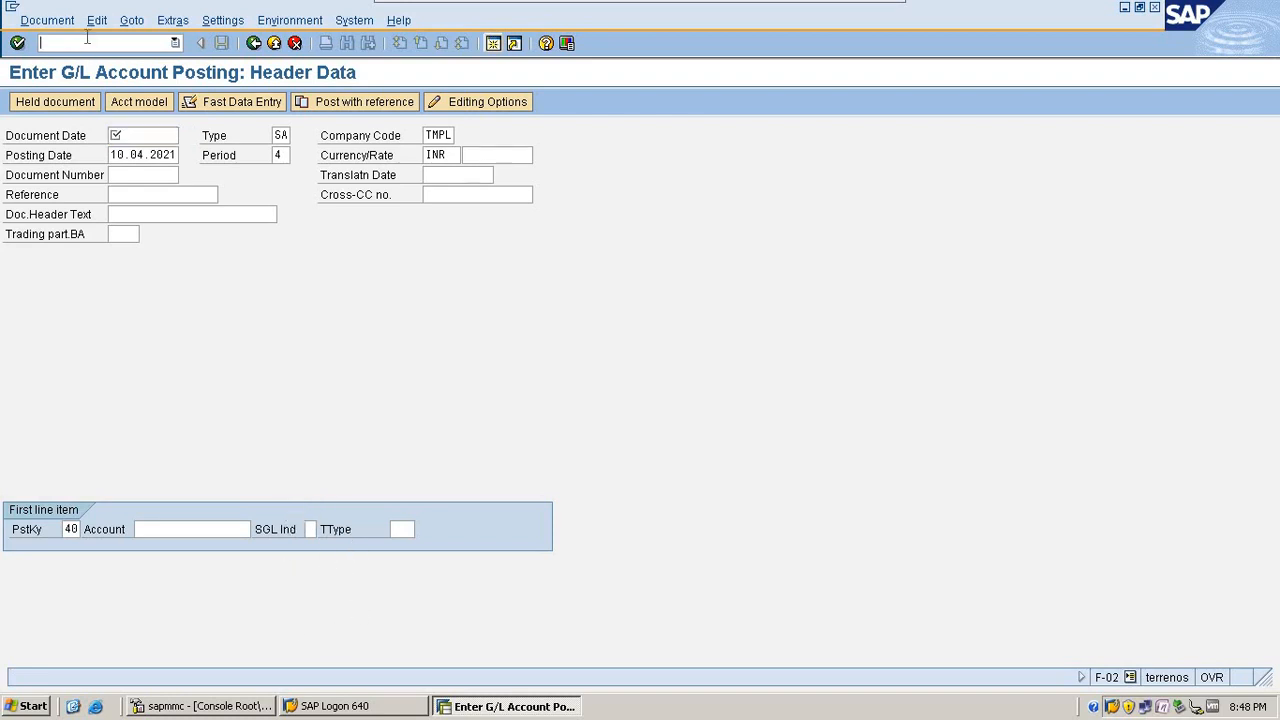
text(/nfb00)
key(Return)
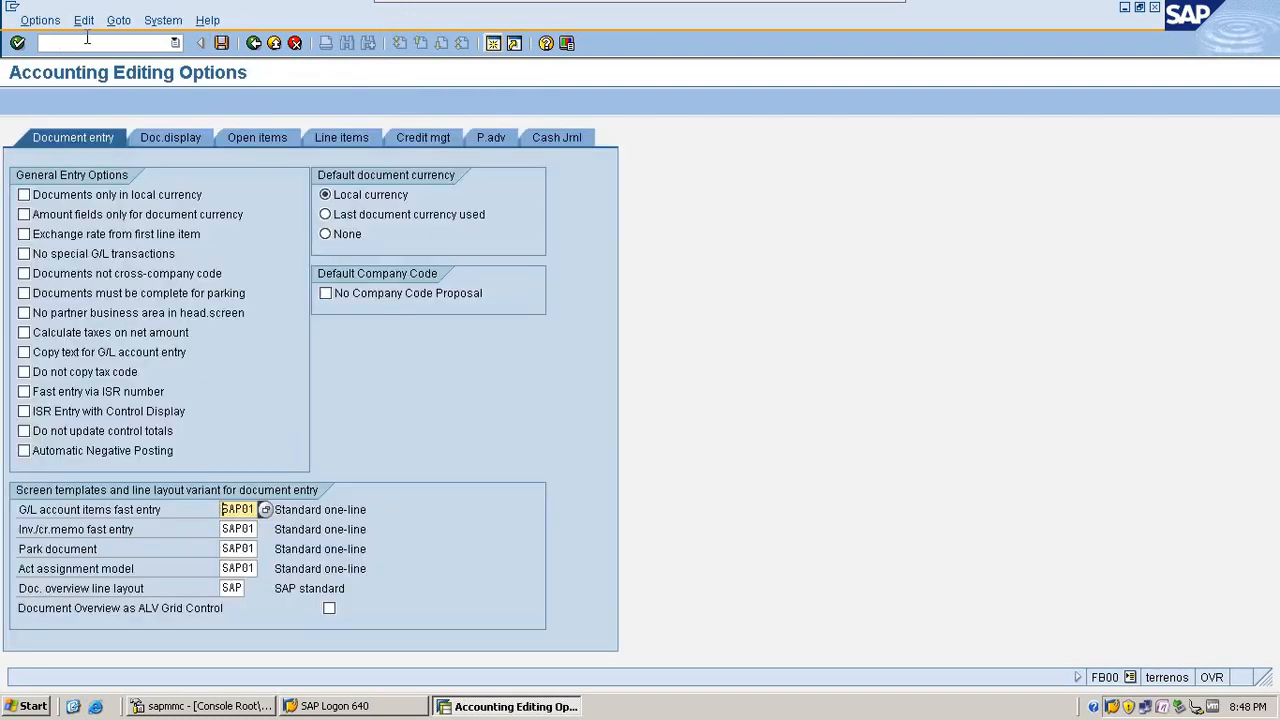
click(90, 258)
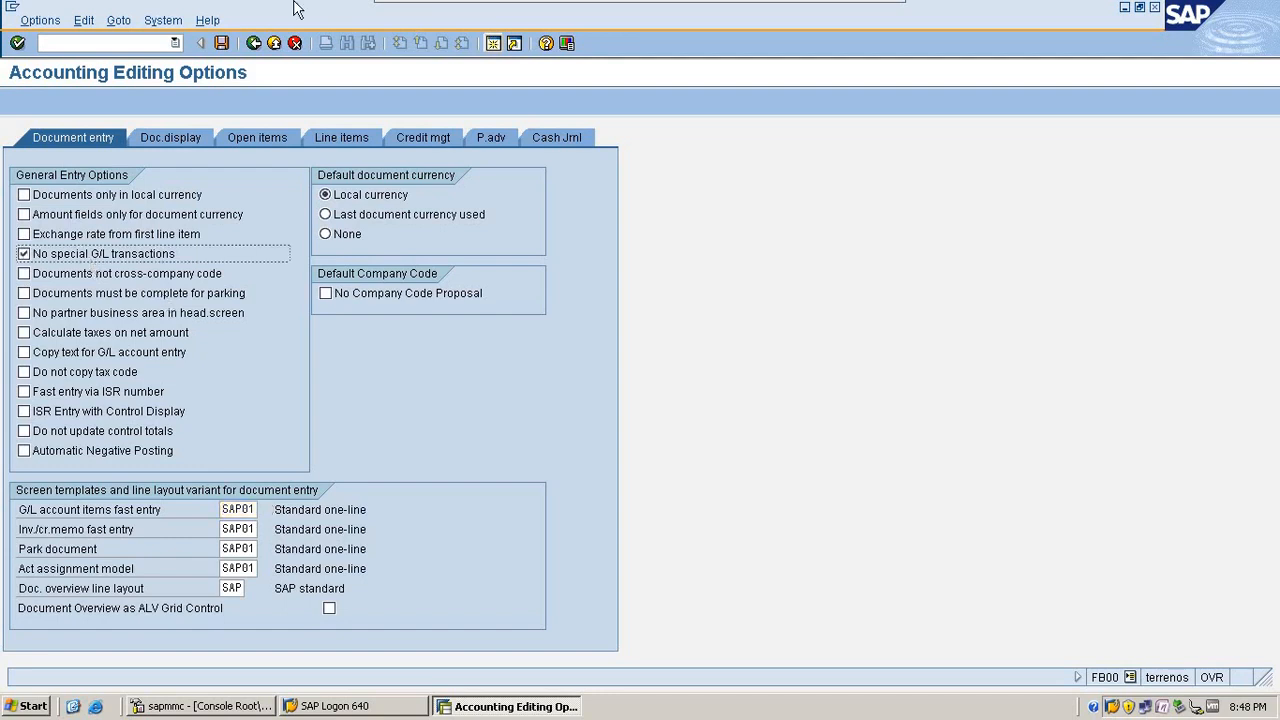
click(221, 43)
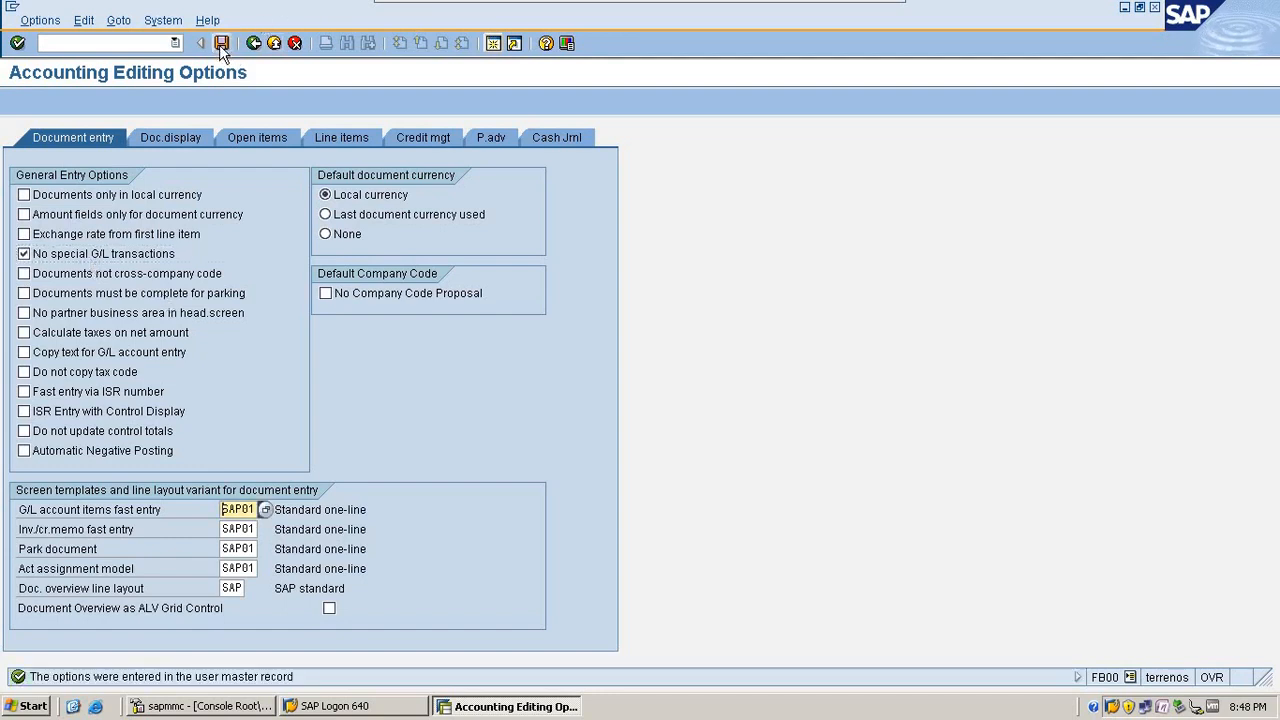
Step: Open F-02 to check the first line item's fields with special G/L transactions disabled, and exit to SAP Easy Access
click(97, 42)
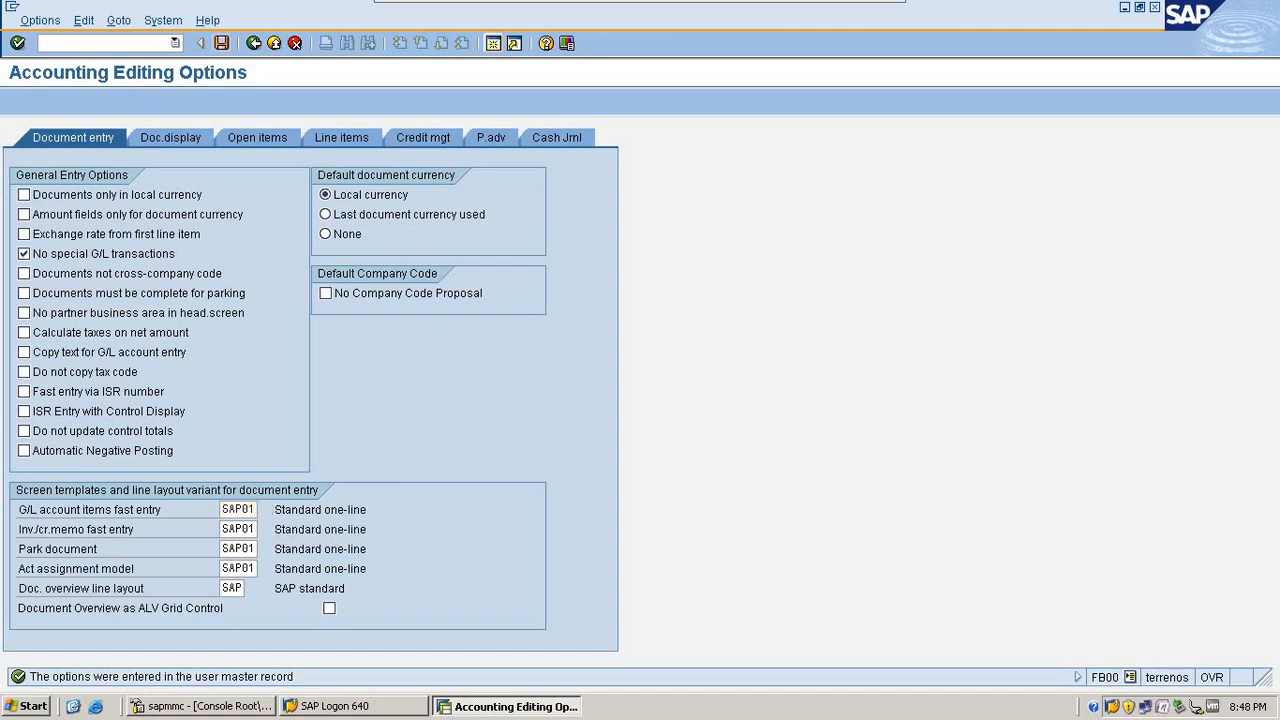
text(/nf)
text(02)
key(Return)
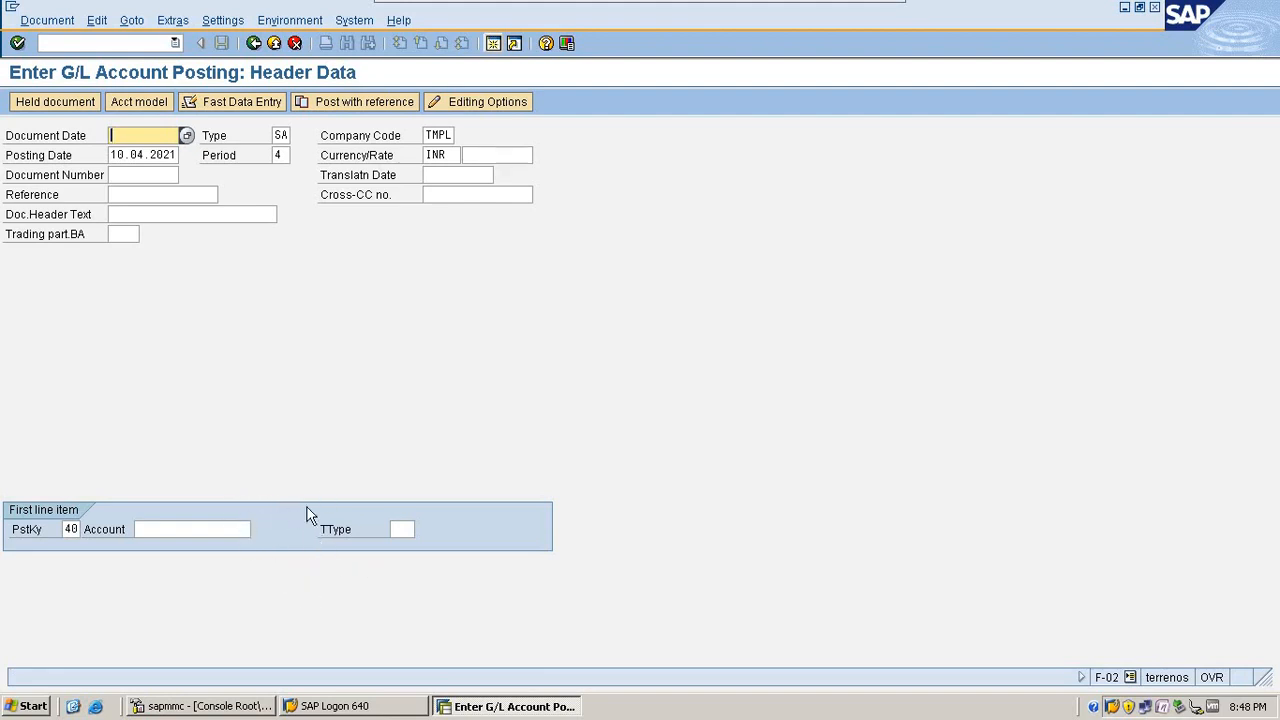
click(295, 43)
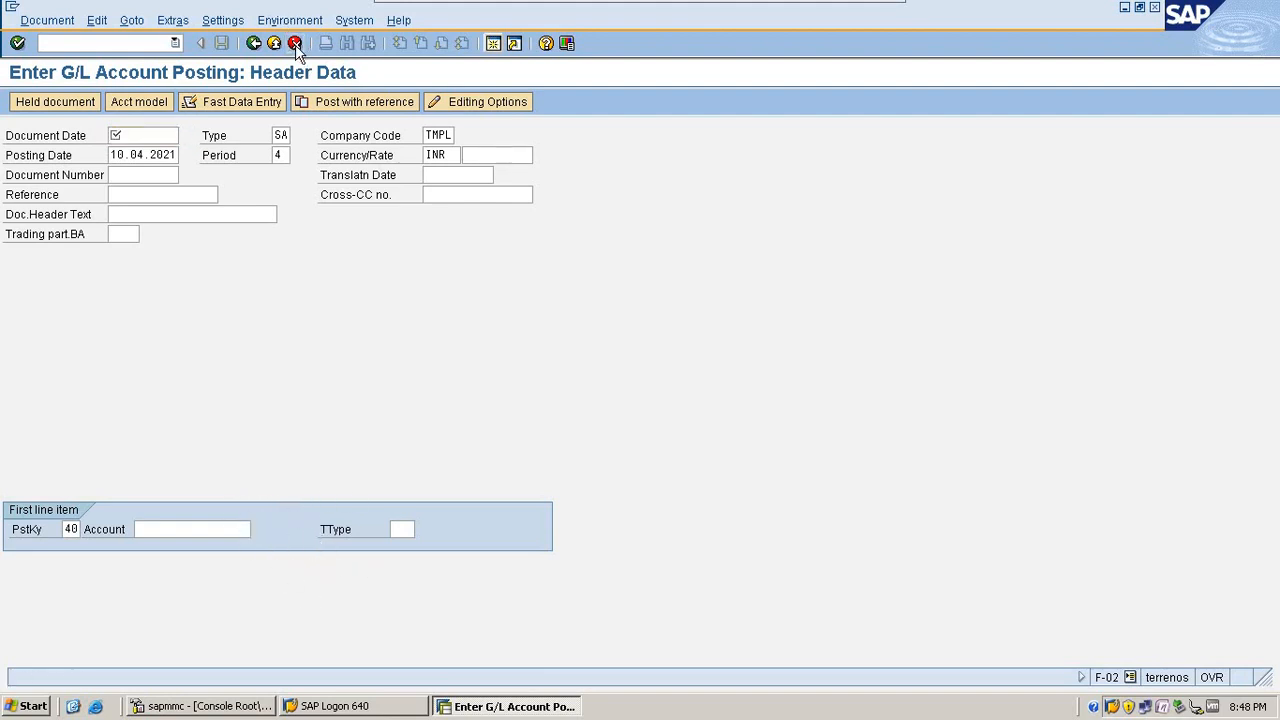
click(284, 354)
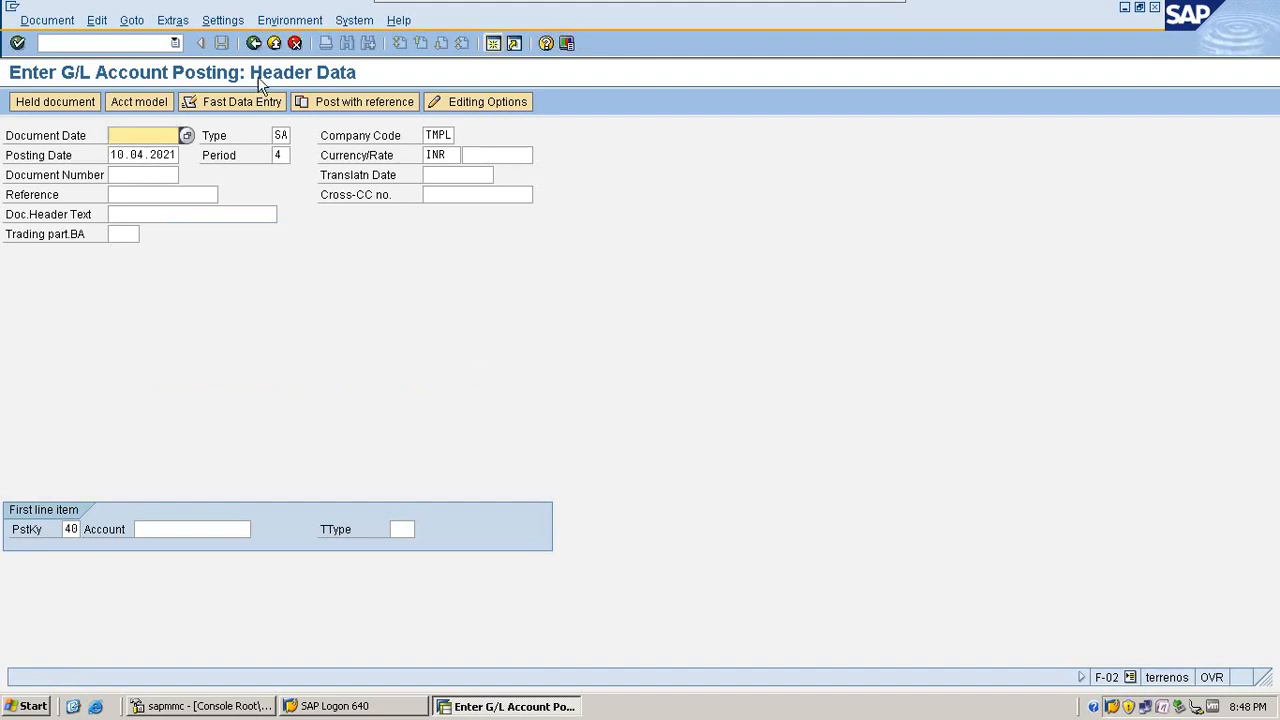
click(252, 45)
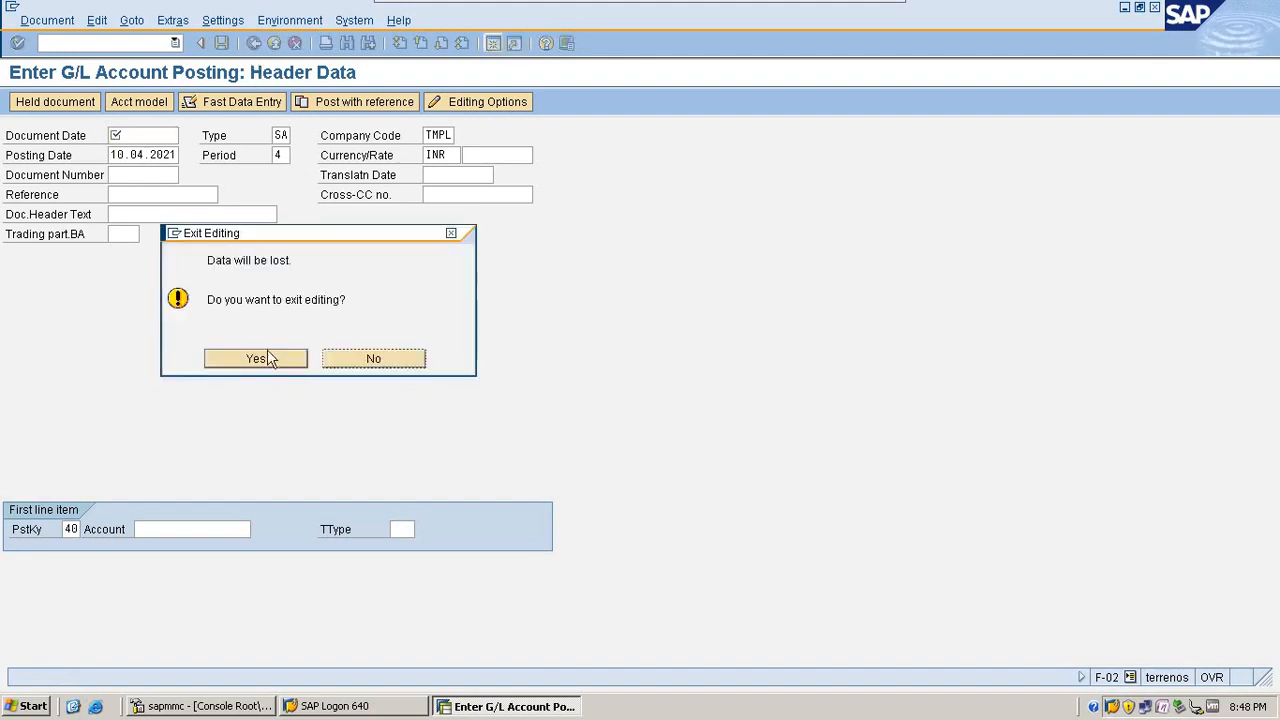
click(262, 356)
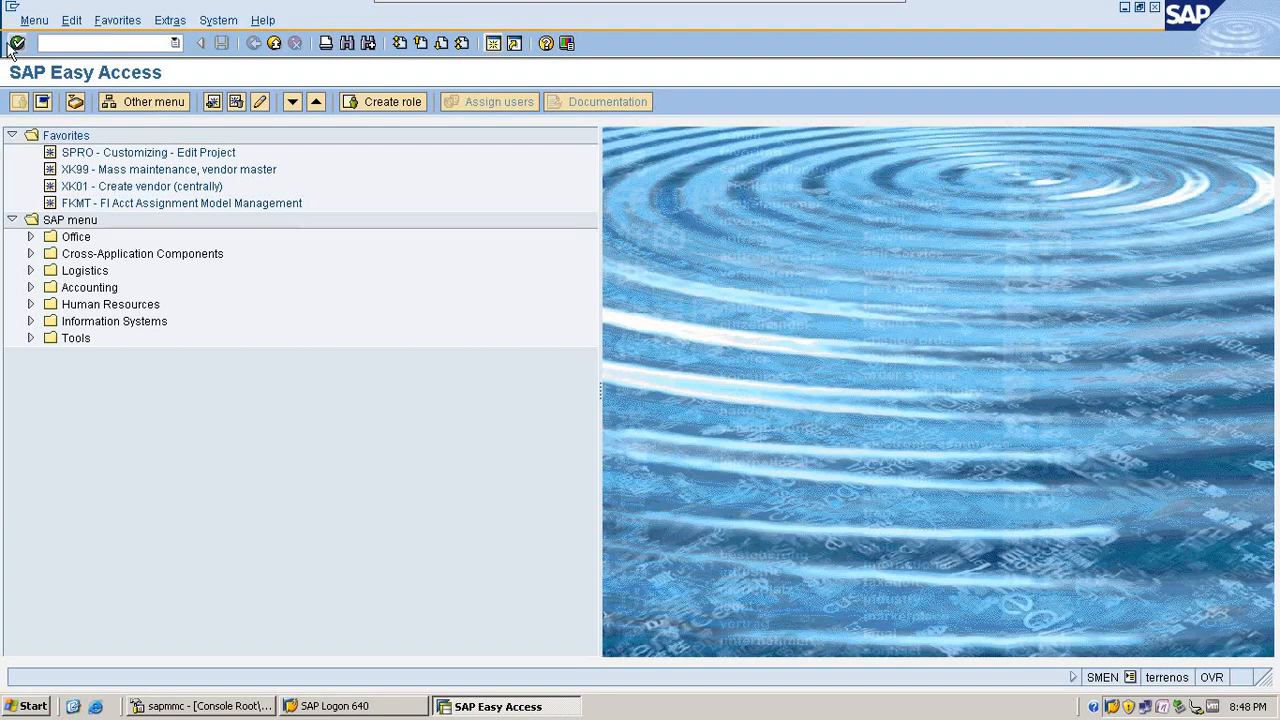
Step: Open FB00 and deselect No special G/L transactions in the general entry options
text(fb00)
key(Return)
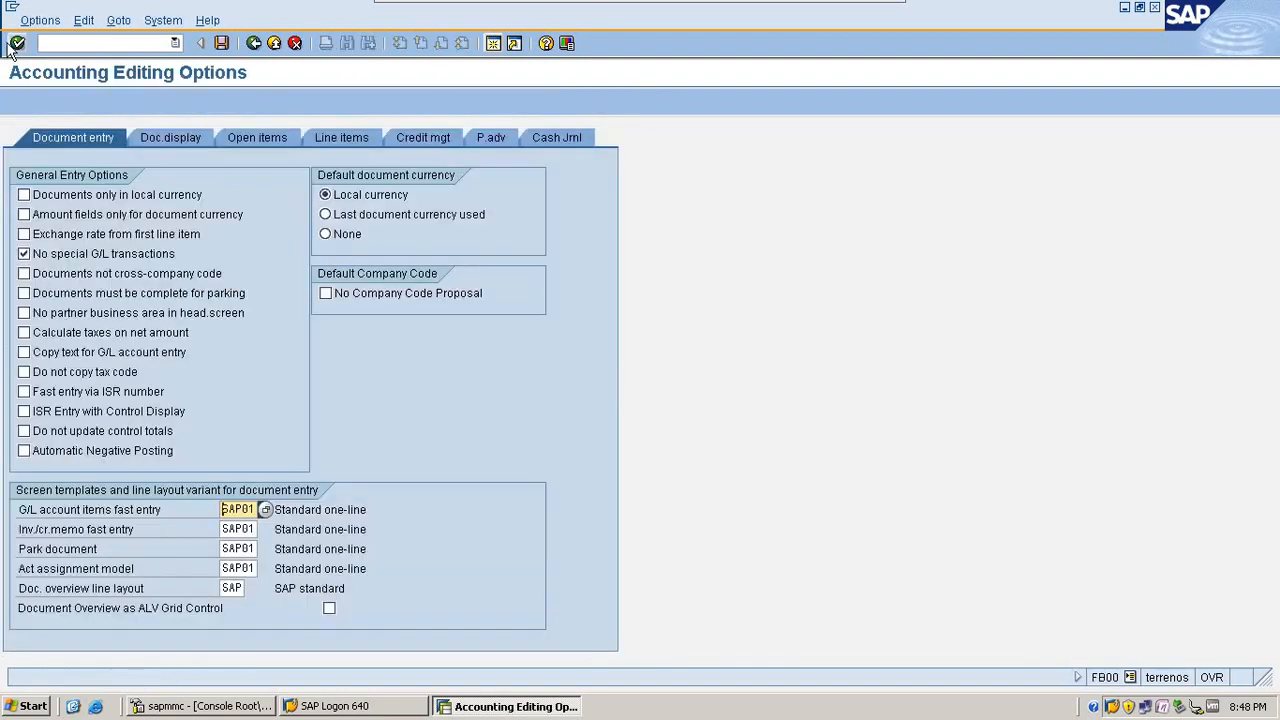
click(75, 256)
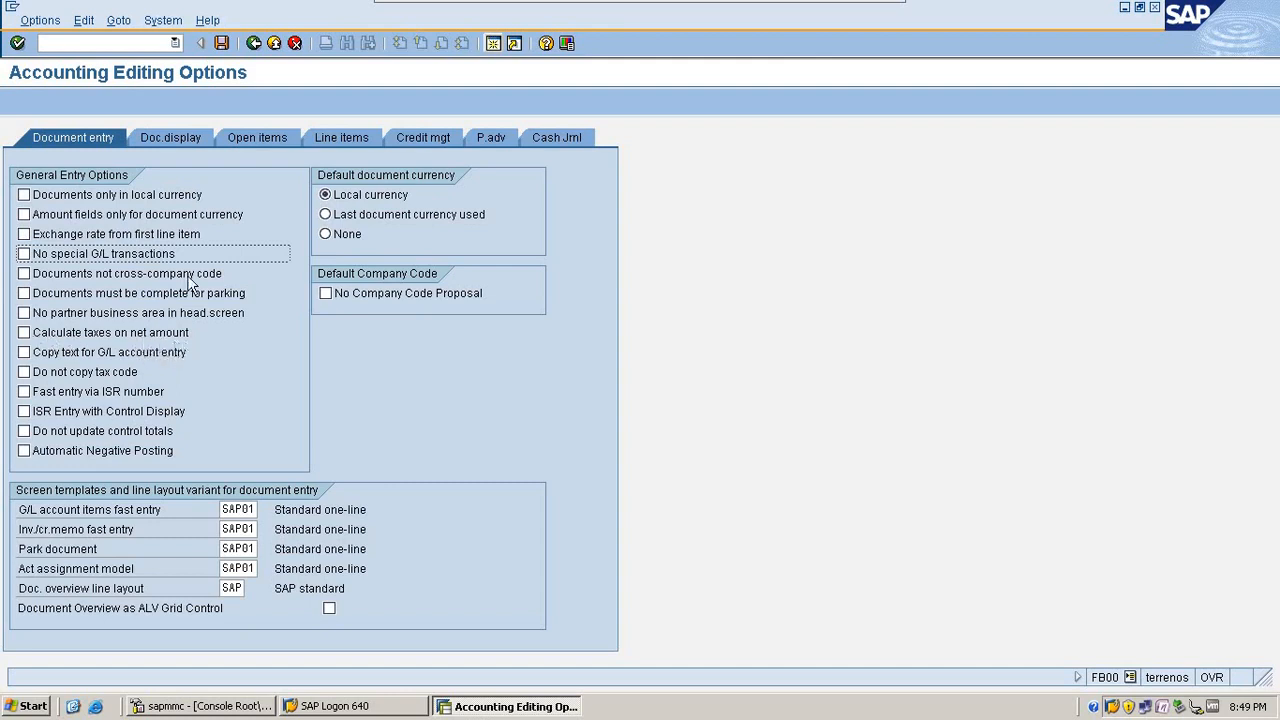
Step: Open vendor invoice entry for company code TMPL with transaction FB60
click(93, 40)
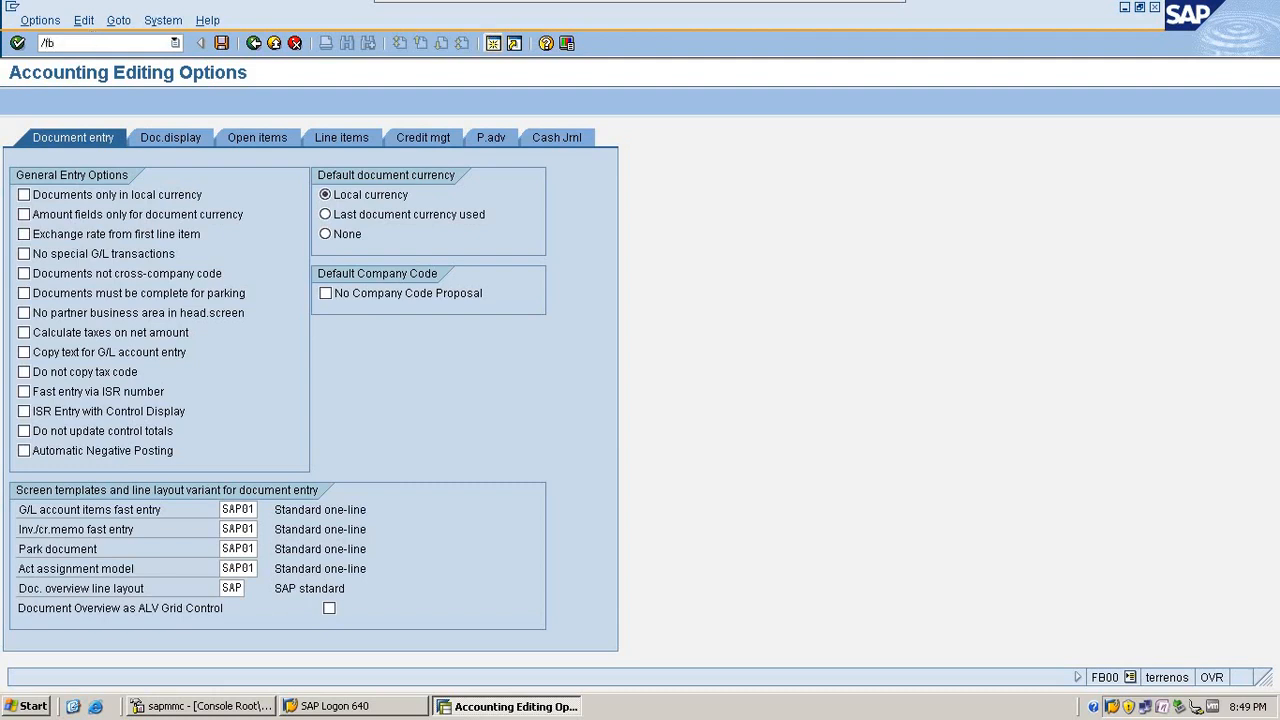
key(Return)
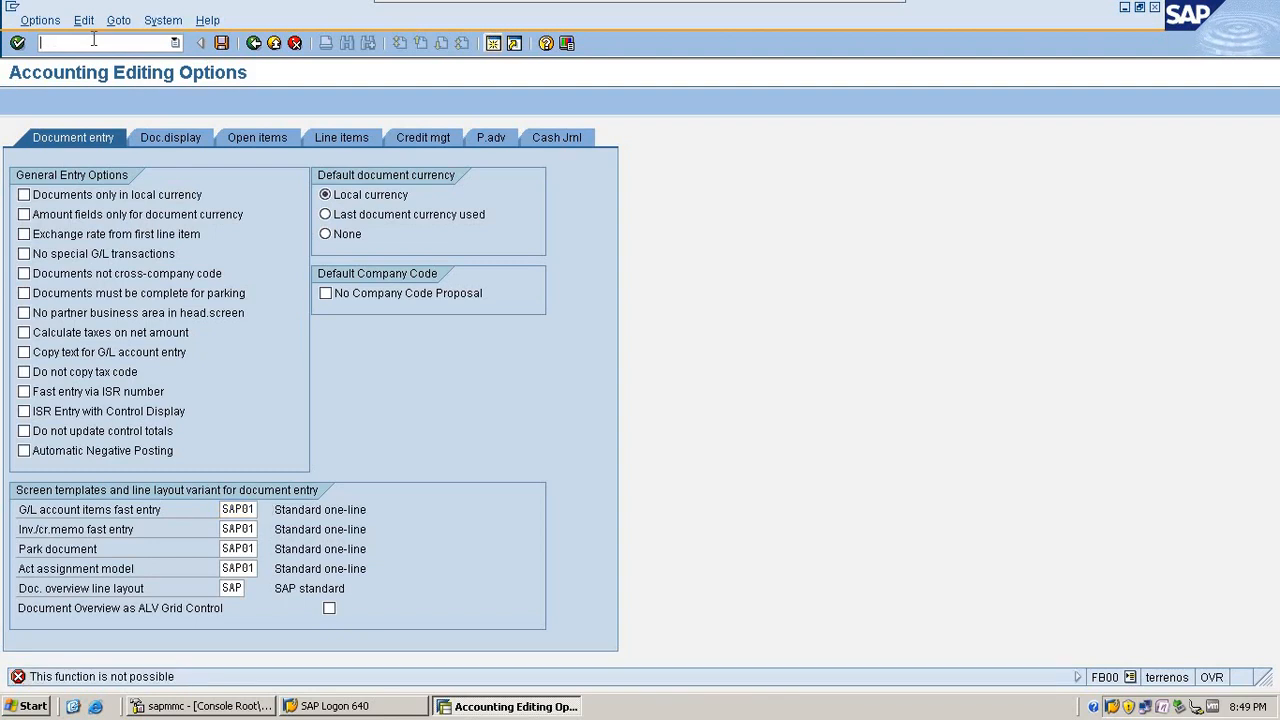
text(/nfb60)
key(Return)
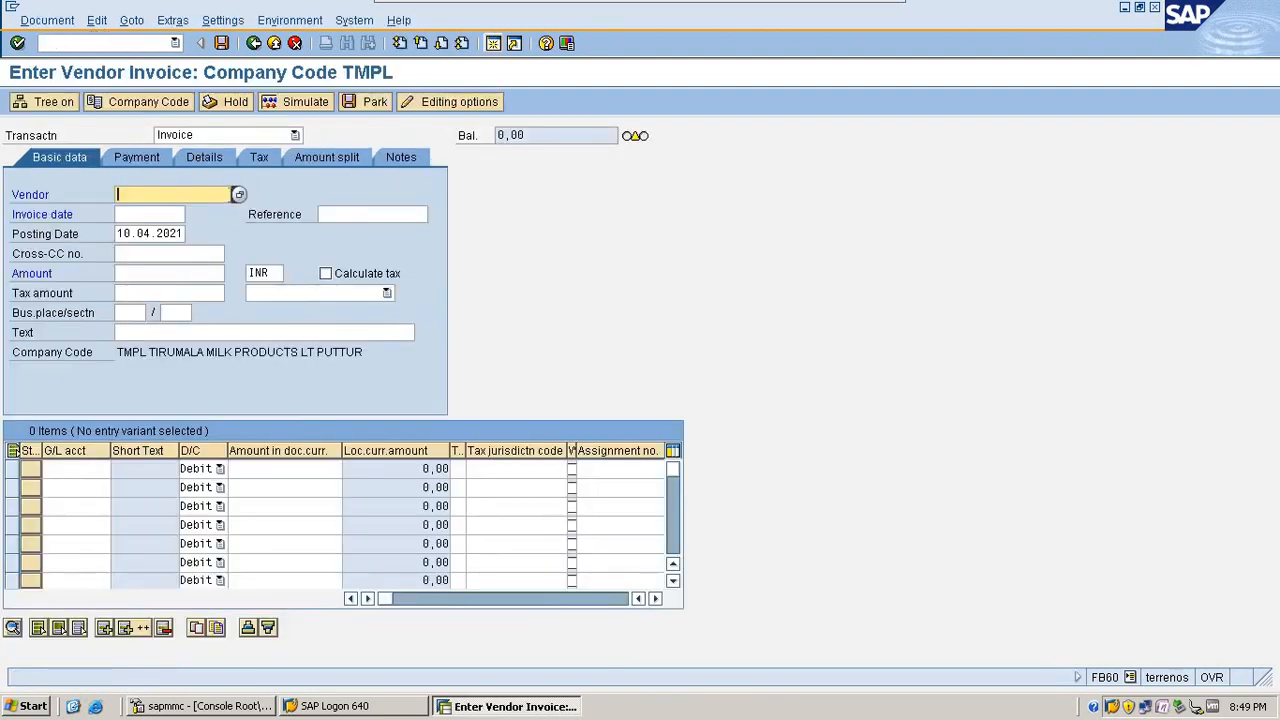
Step: Look up vendors in country IN and choose Krishna Transports as the invoice's vendor
click(239, 195)
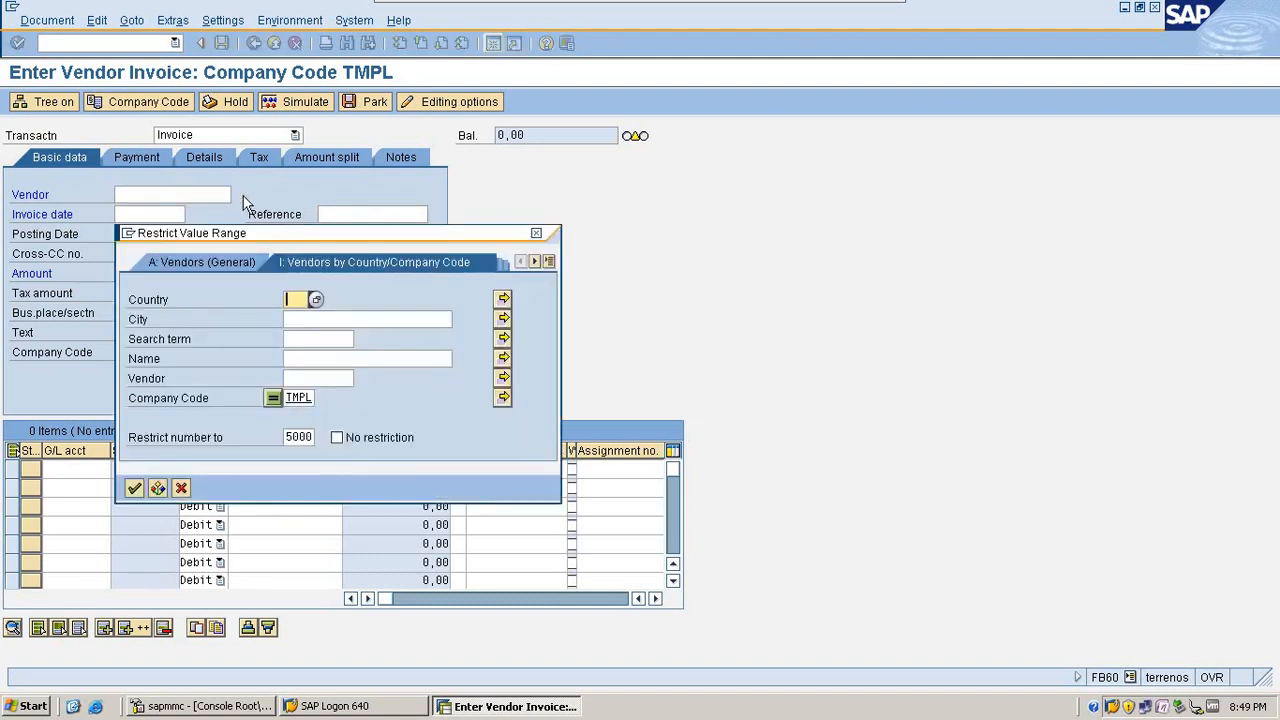
text(IN)
key(Return)
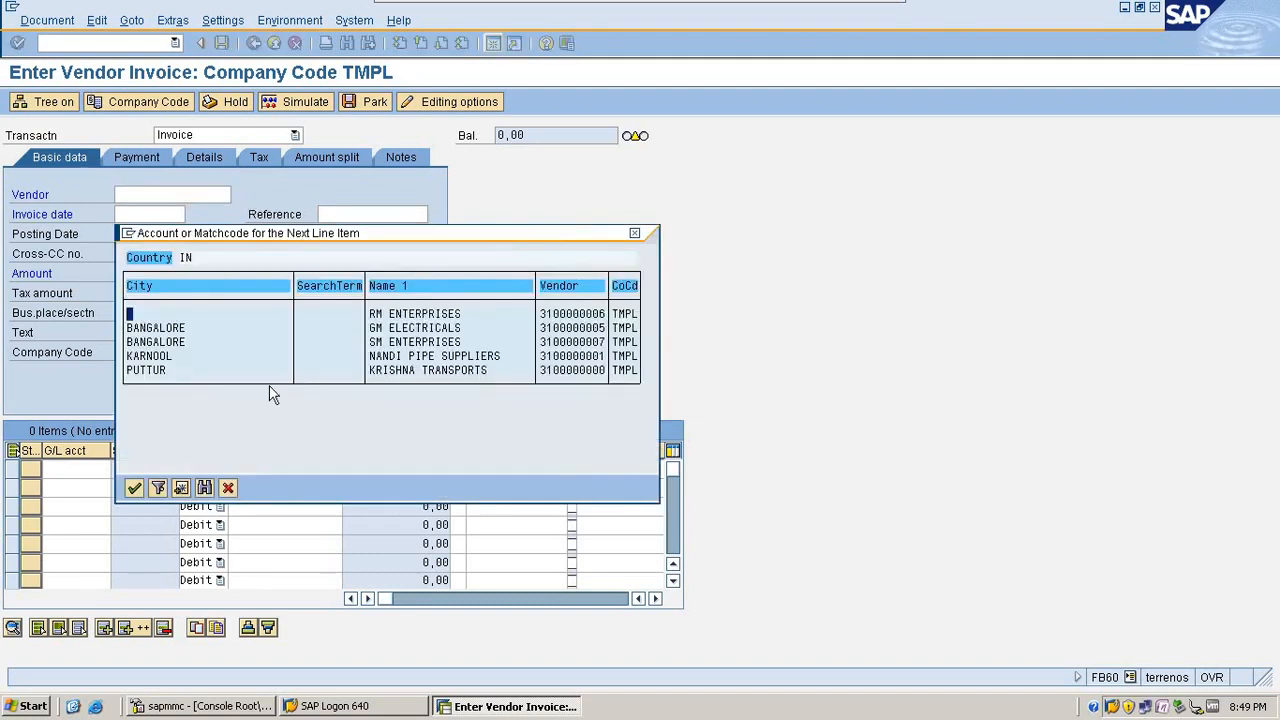
double_click(365, 371)
Step: Set the vendor invoice's date to 10.04.2021 and its reference to 10022
click(160, 214)
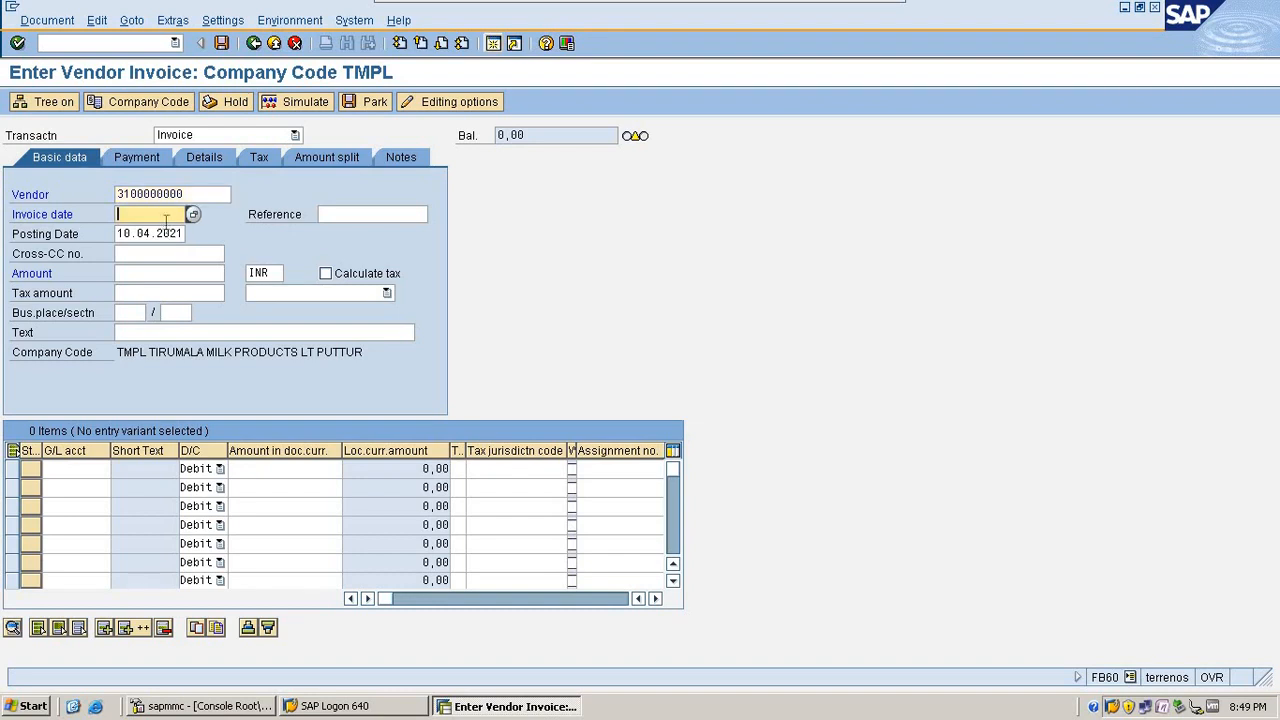
click(150, 226)
click(351, 214)
text(1002)
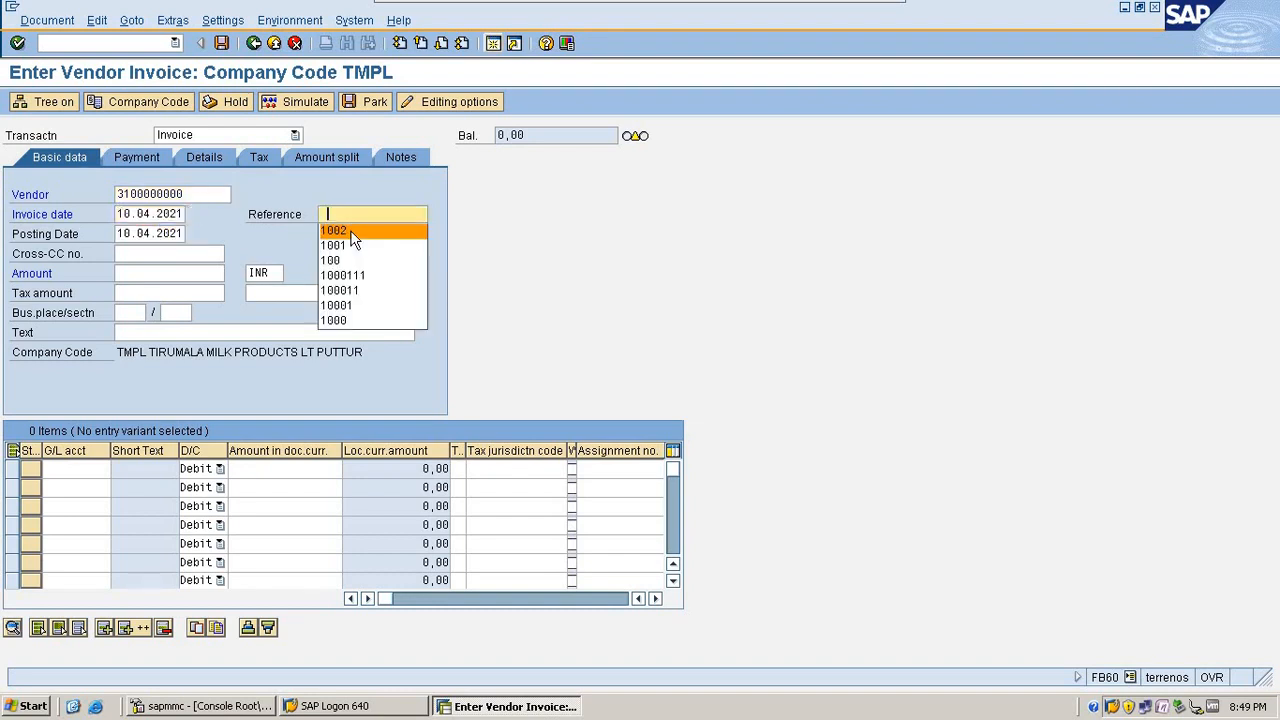
text(2)
click(130, 272)
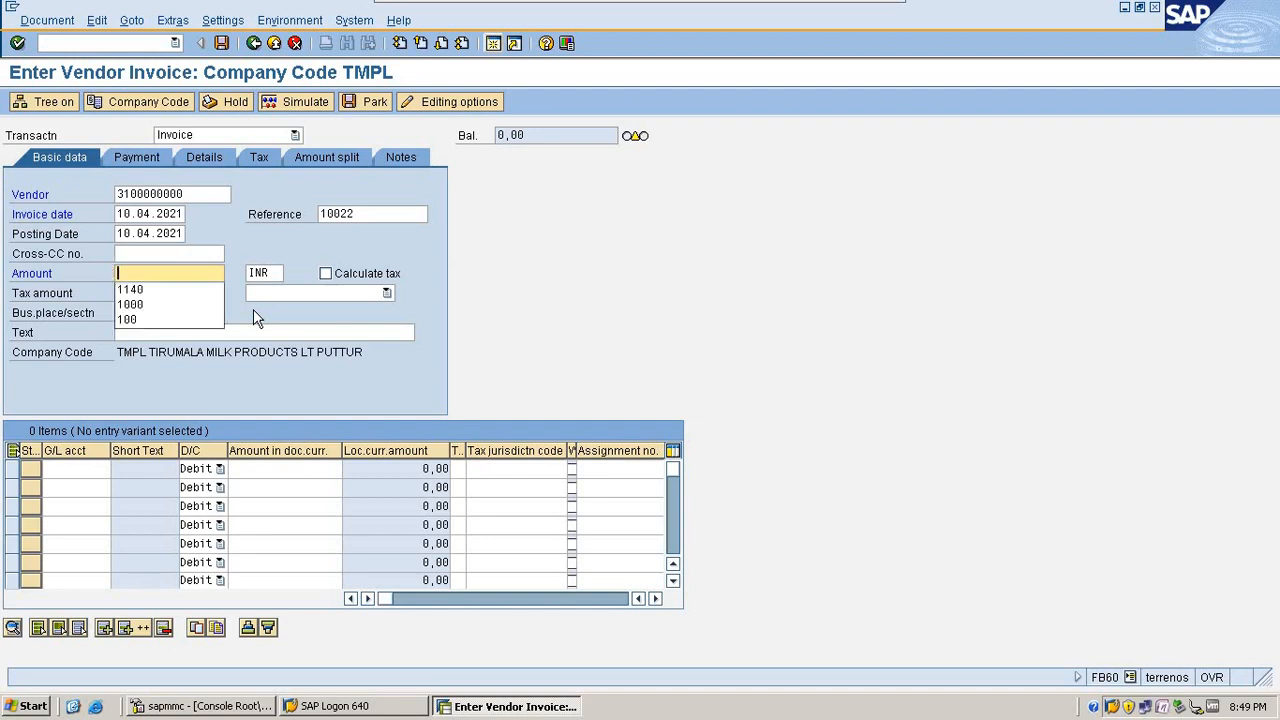
Step: Fill the first item with G/L account 400000 (Purchases), a debit amount of 10000 and tax code V1 (INPUT TAX 14%)
click(90, 469)
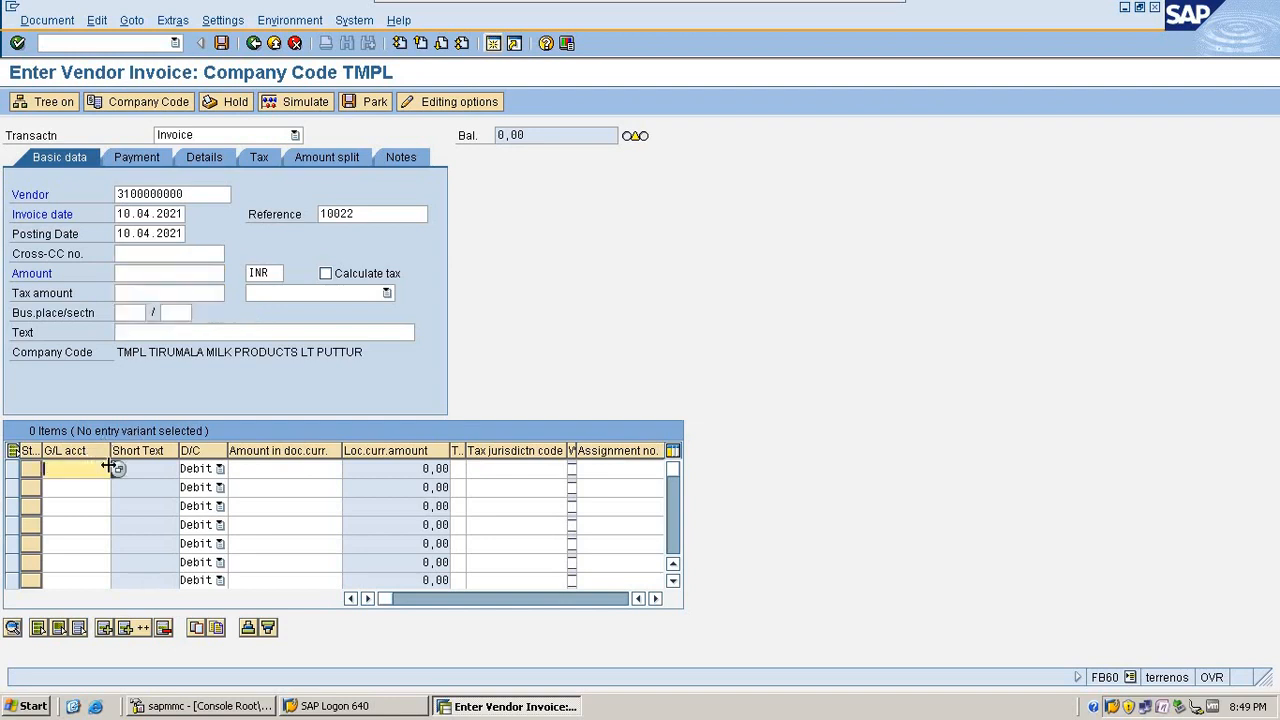
click(117, 470)
key(Return)
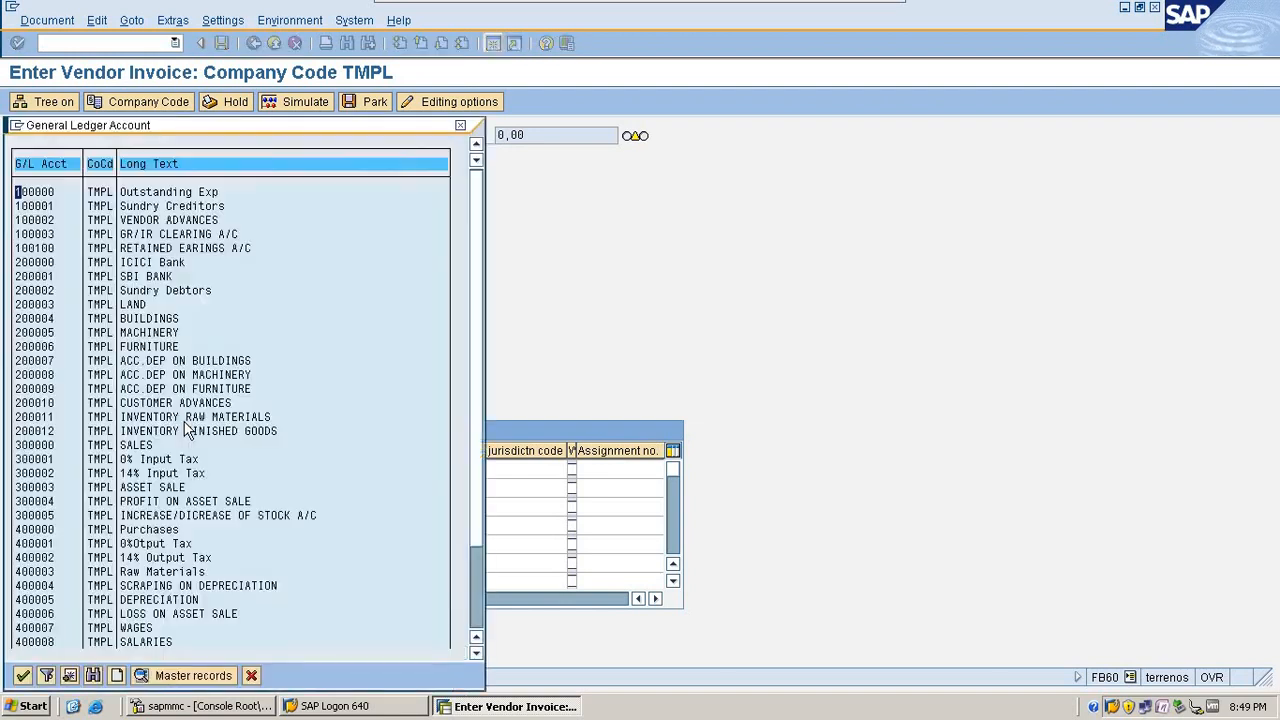
double_click(150, 530)
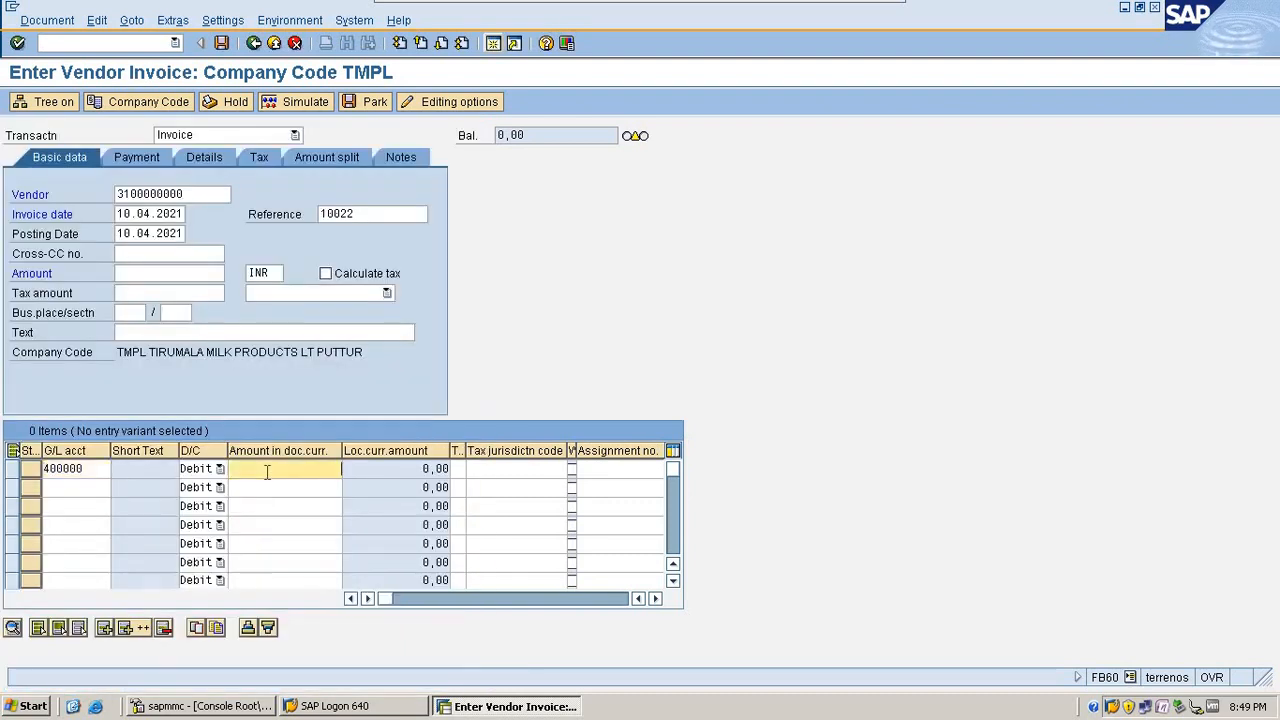
text(10000)
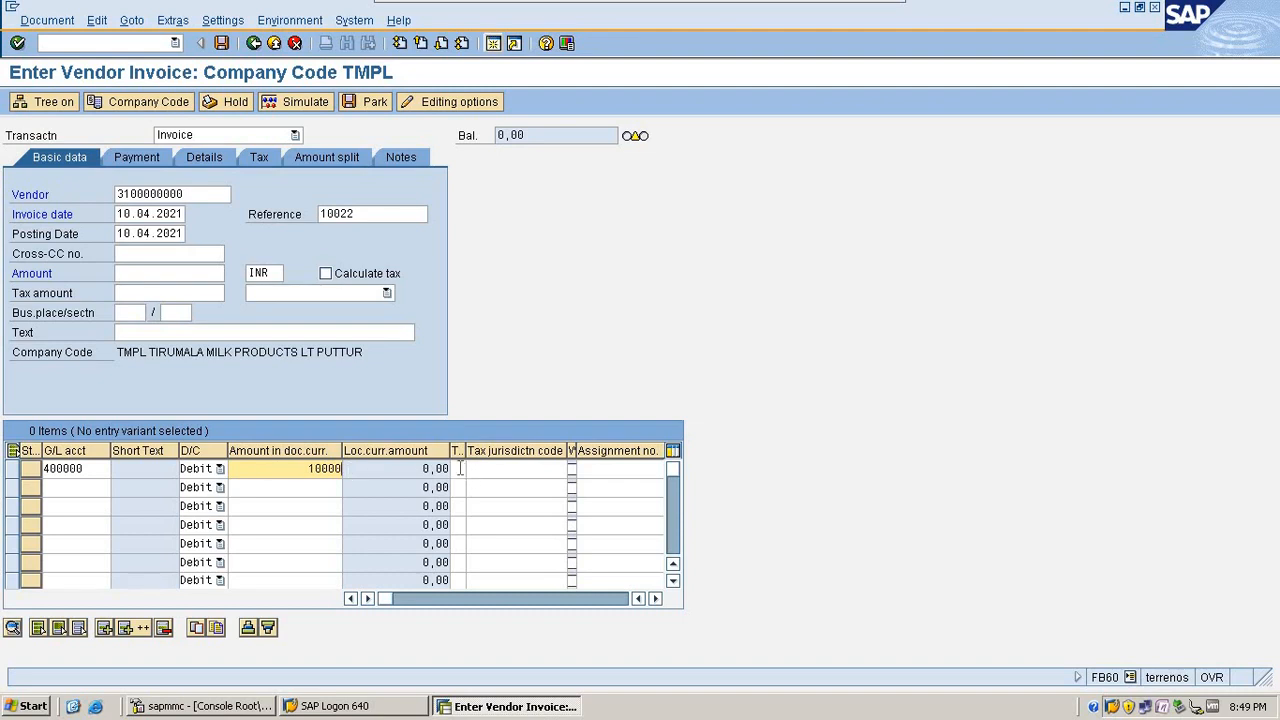
click(460, 468)
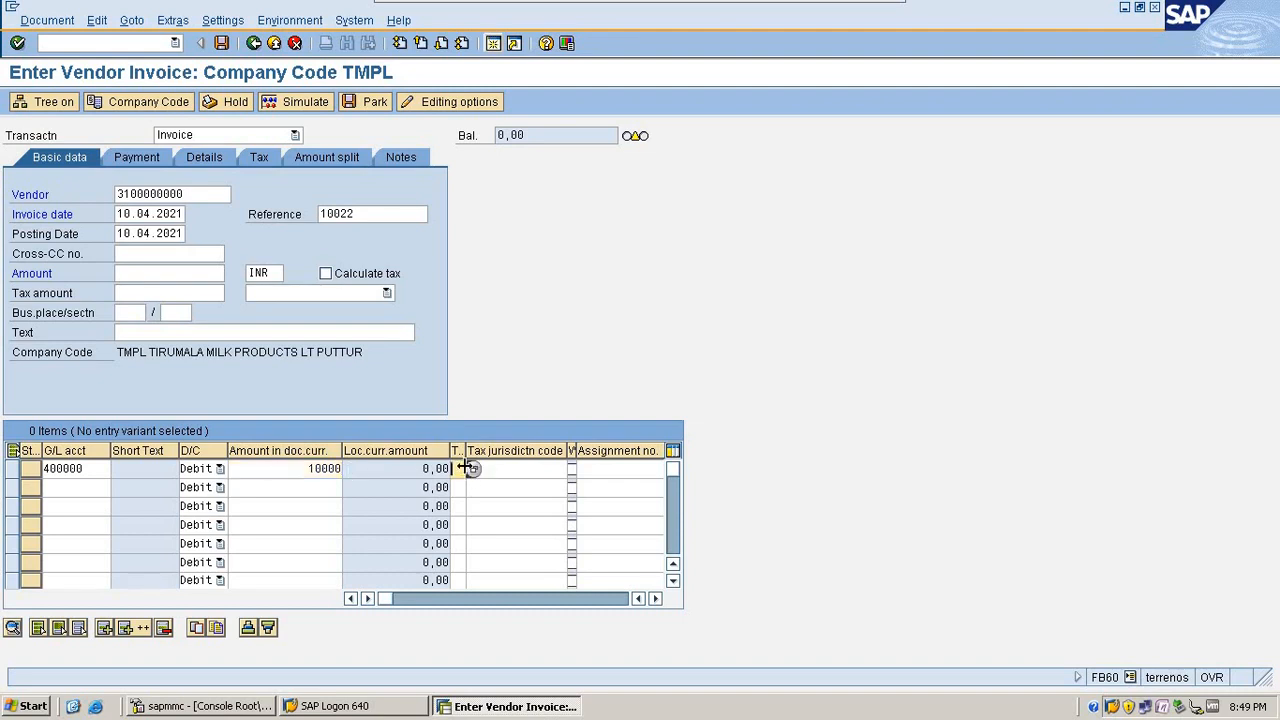
click(471, 469)
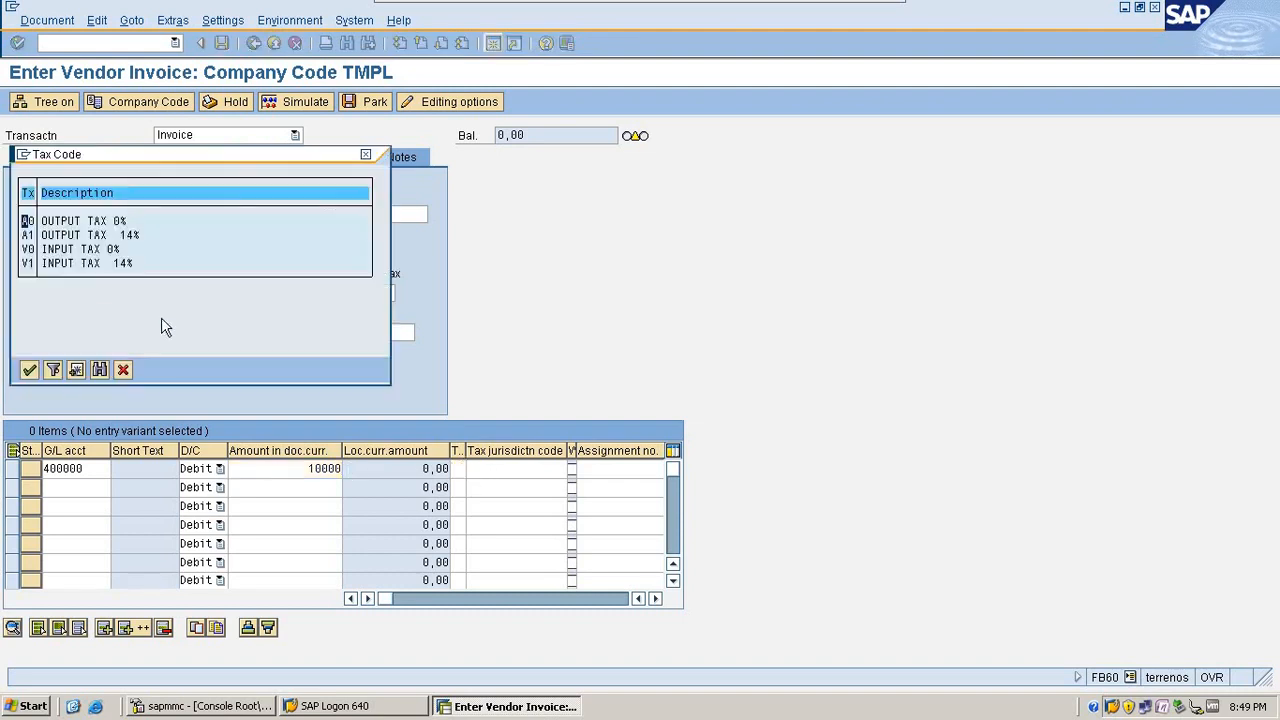
double_click(66, 263)
Step: Assign cost center TRANSPORT to the Purchases line item and confirm the entry
click(656, 598)
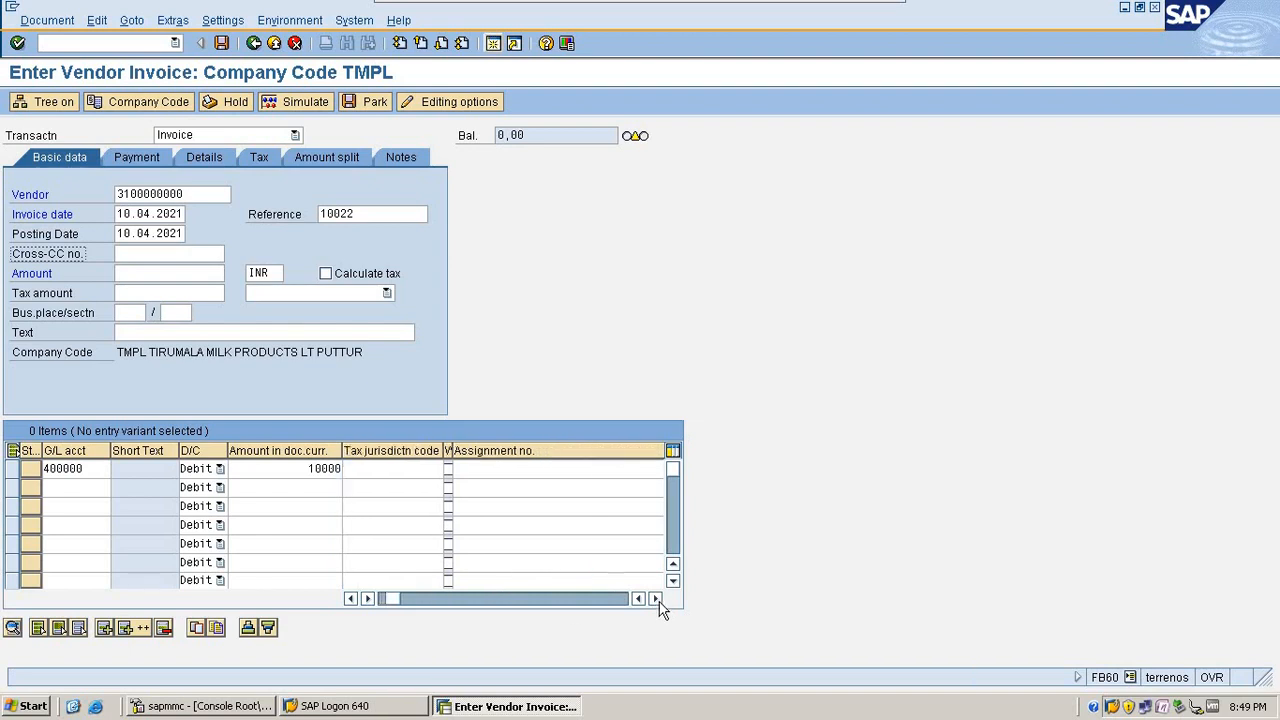
click(656, 598)
click(656, 598)
click(656, 598)
click(656, 598)
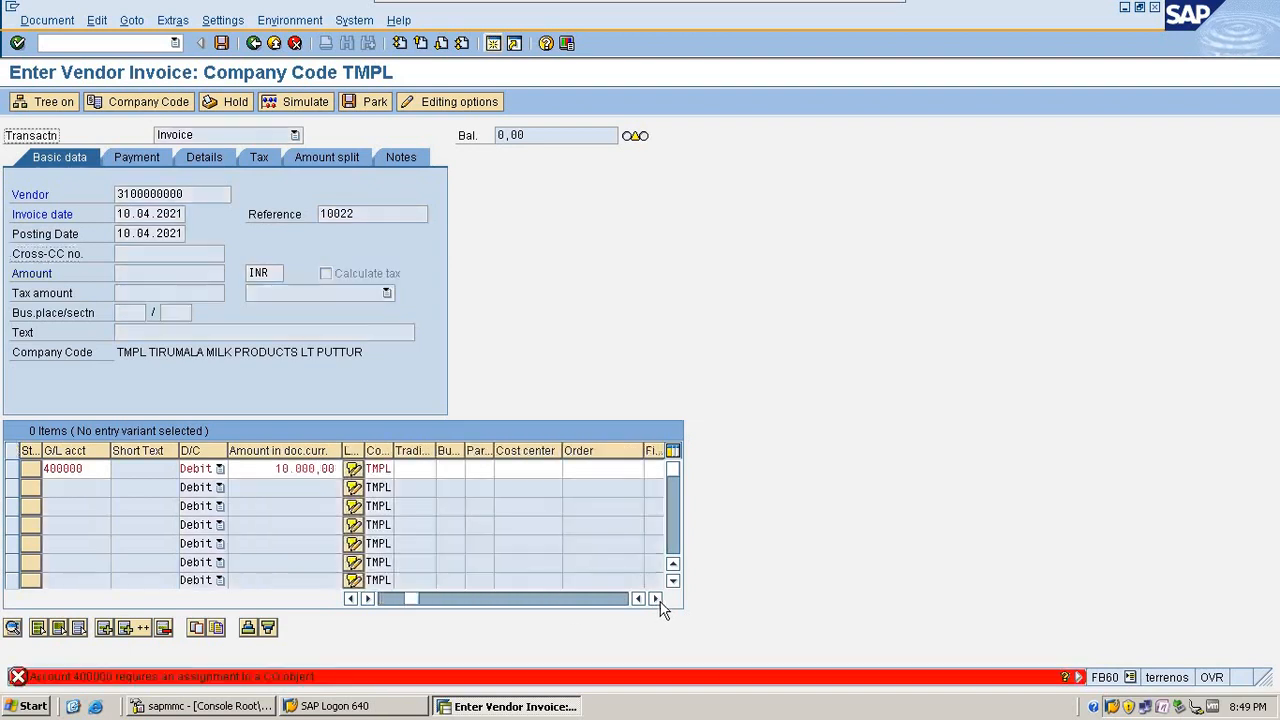
click(656, 598)
click(656, 598)
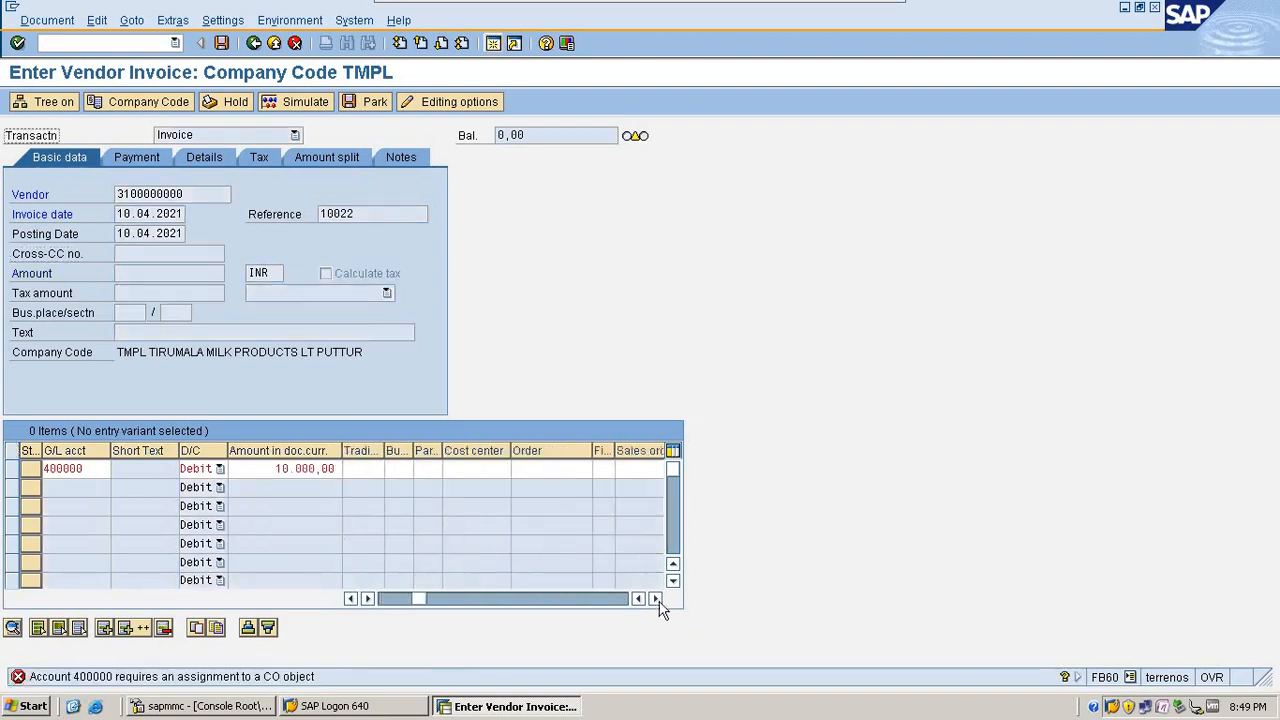
click(487, 469)
click(517, 469)
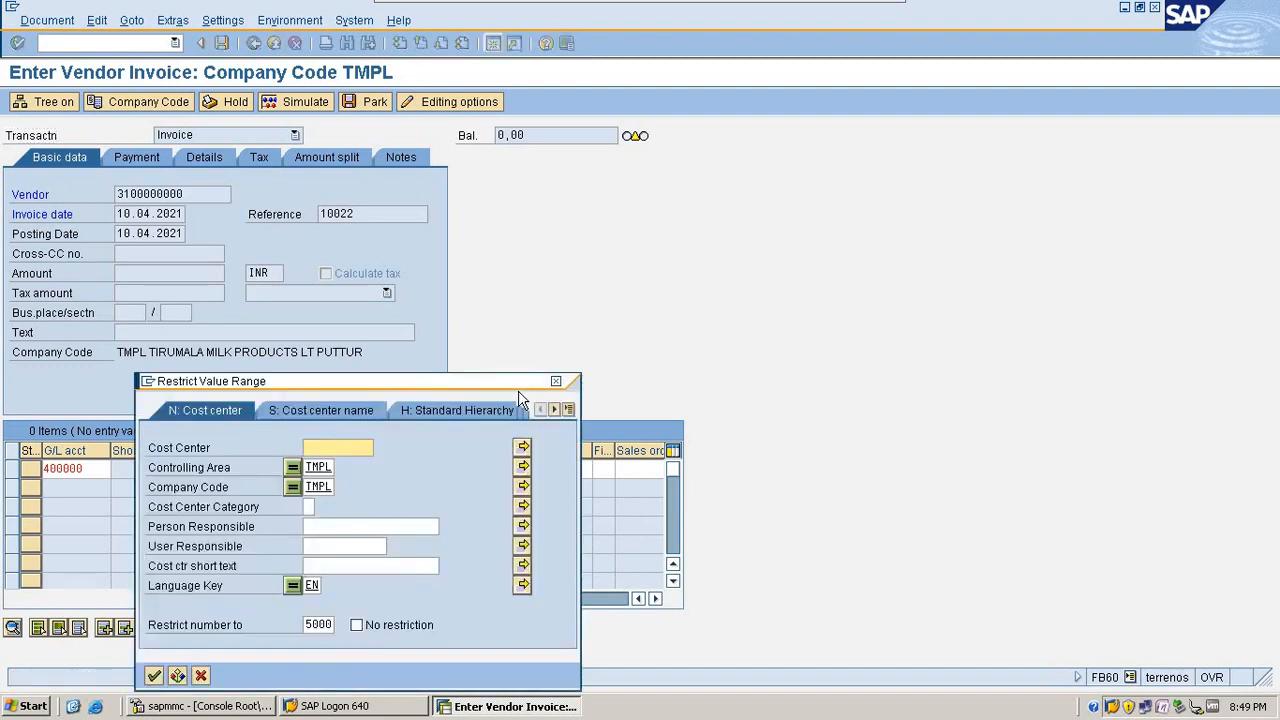
key(Return)
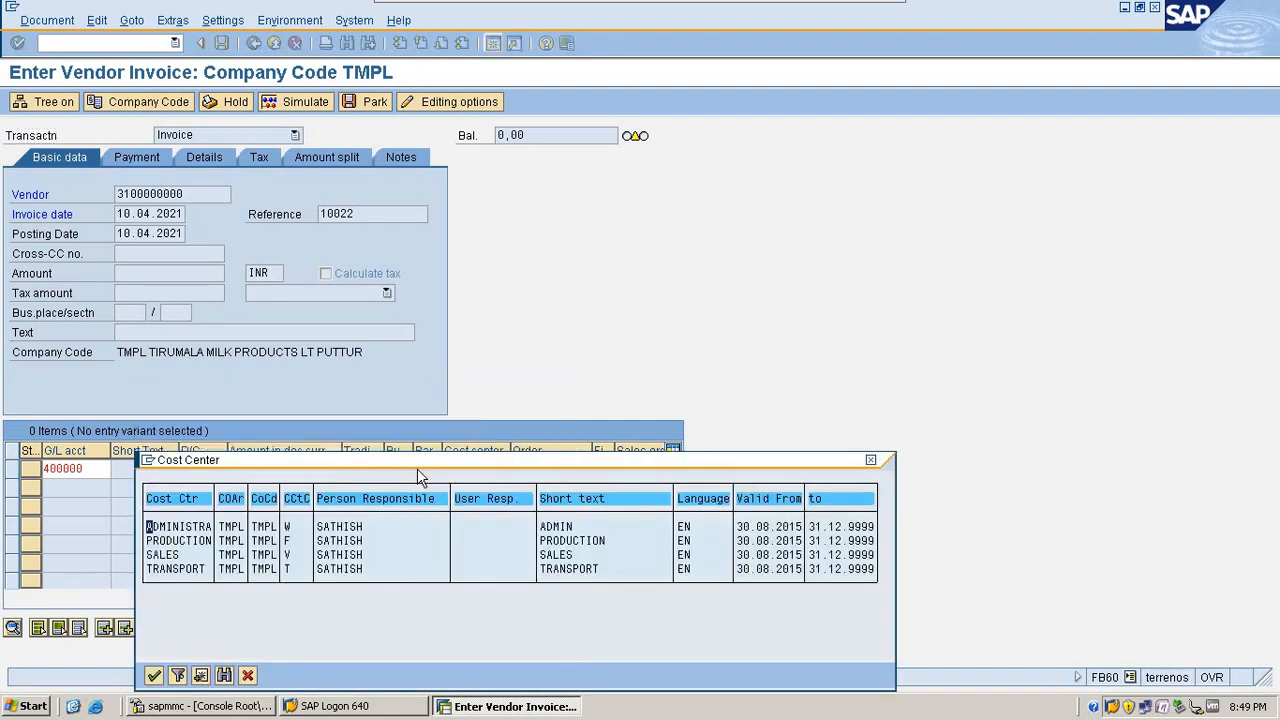
double_click(195, 568)
key(Return)
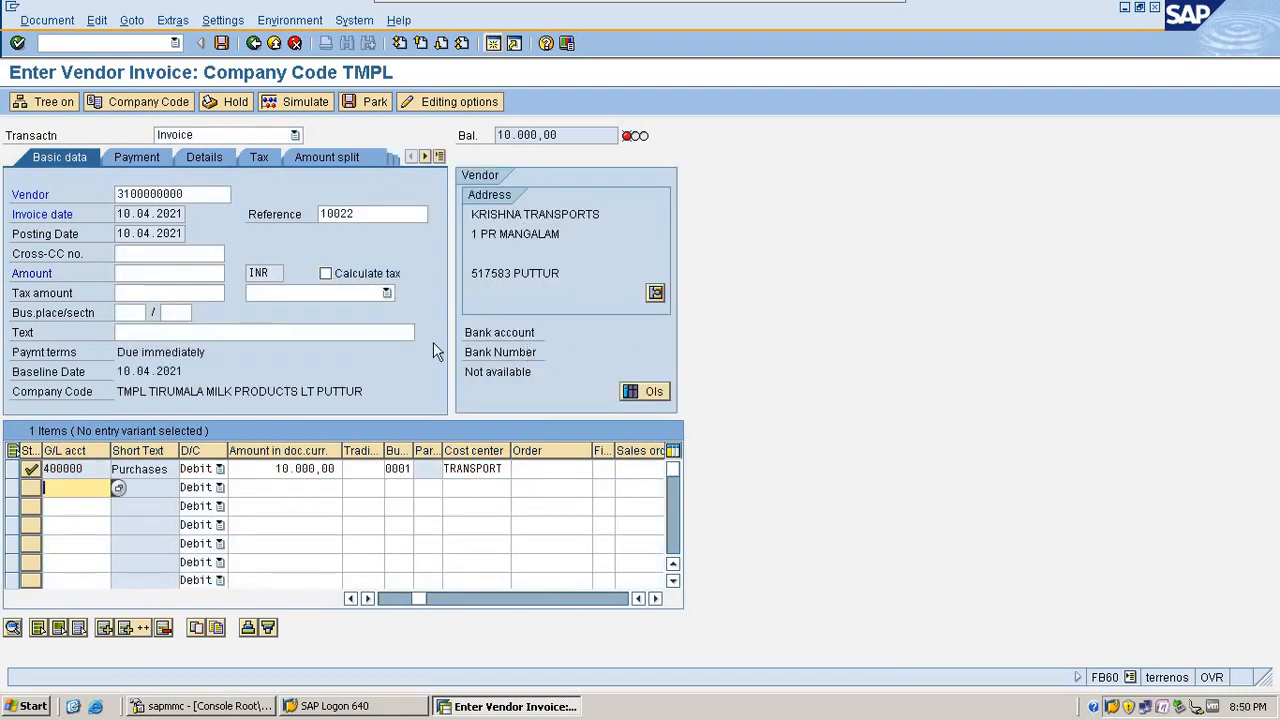
Step: Enable Calculate tax for the invoice and choose header tax code V1 (INPUT TAX 14%)
click(352, 276)
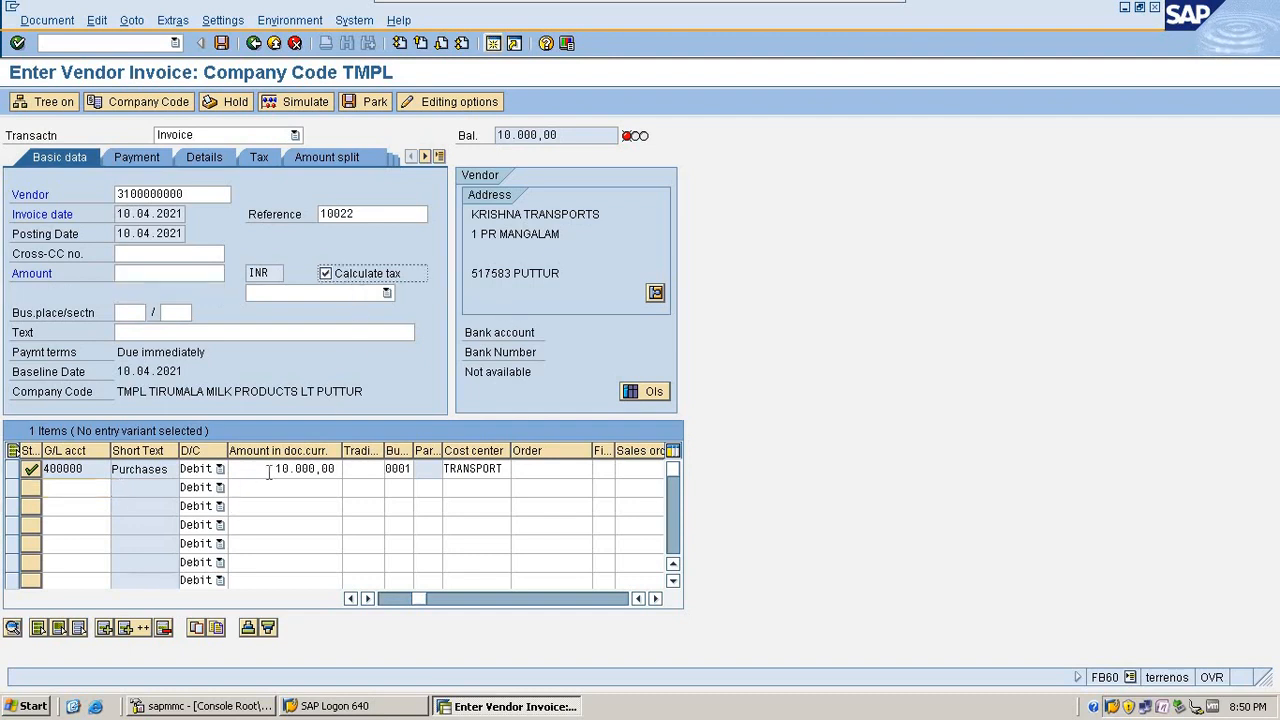
click(340, 469)
click(135, 272)
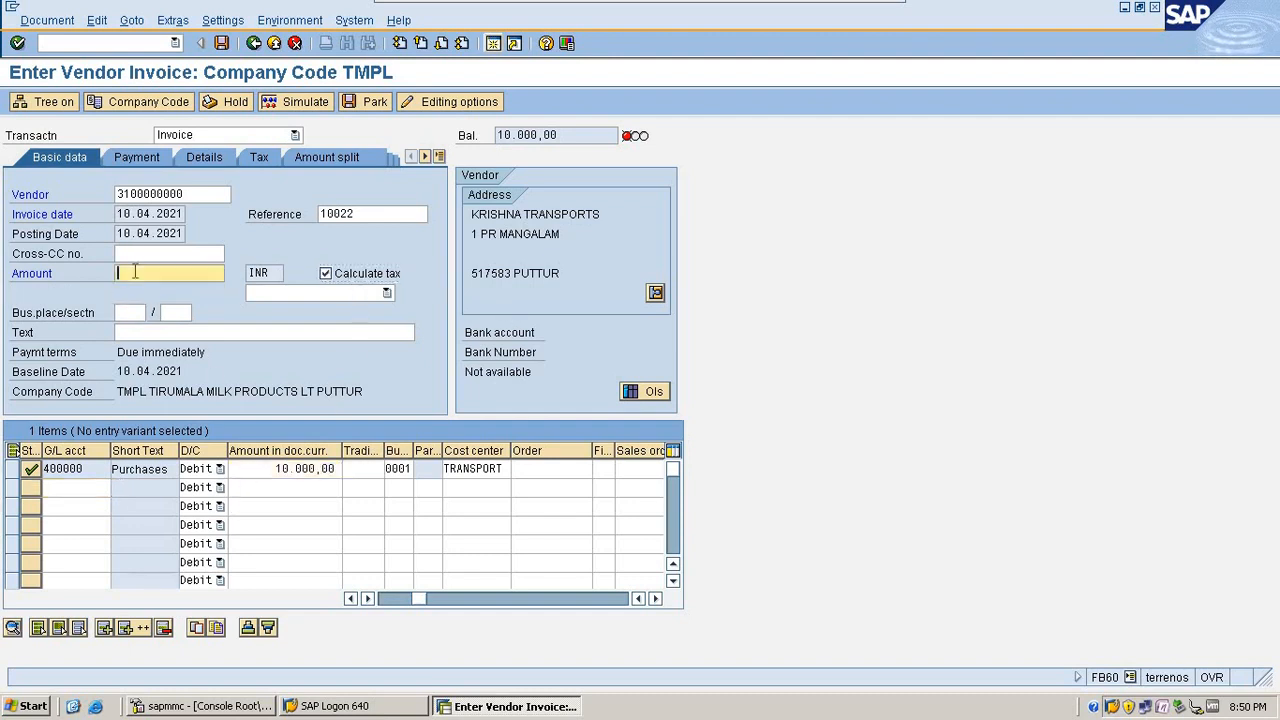
text(10.000,00)
key(BackSpace)
key(BackSpace)
key(BackSpace)
key(BackSpace)
click(281, 295)
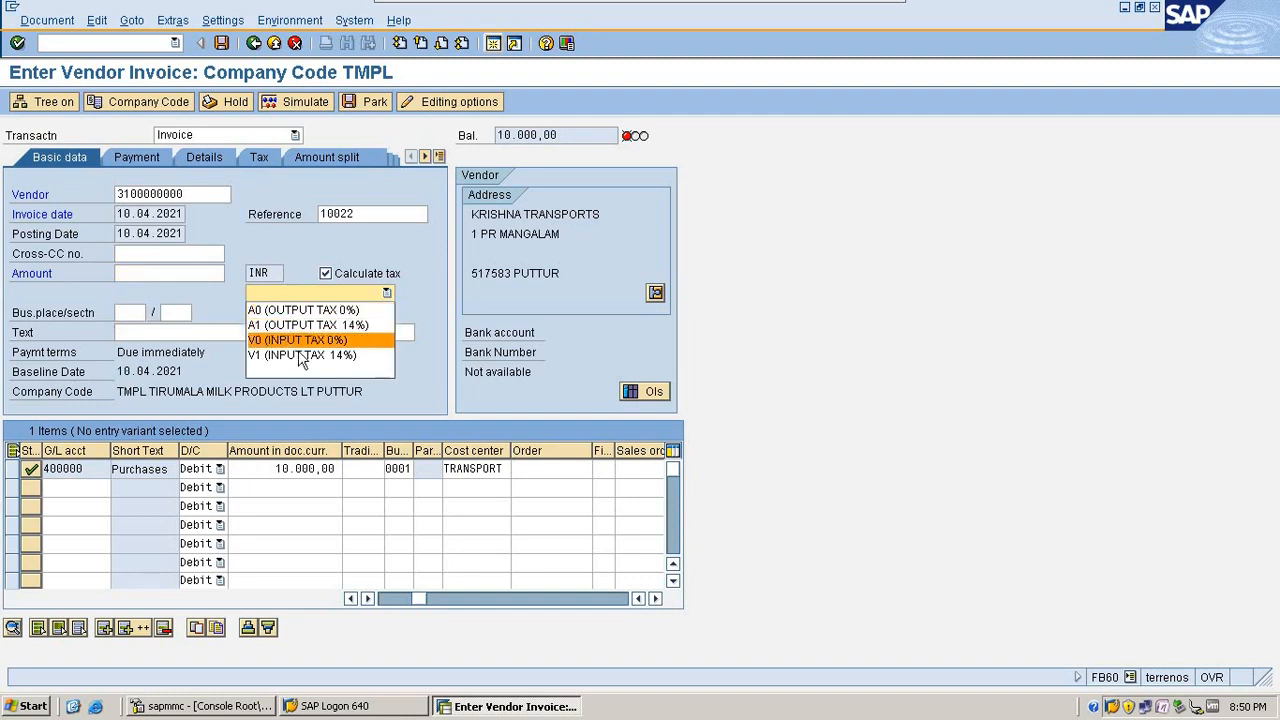
click(300, 355)
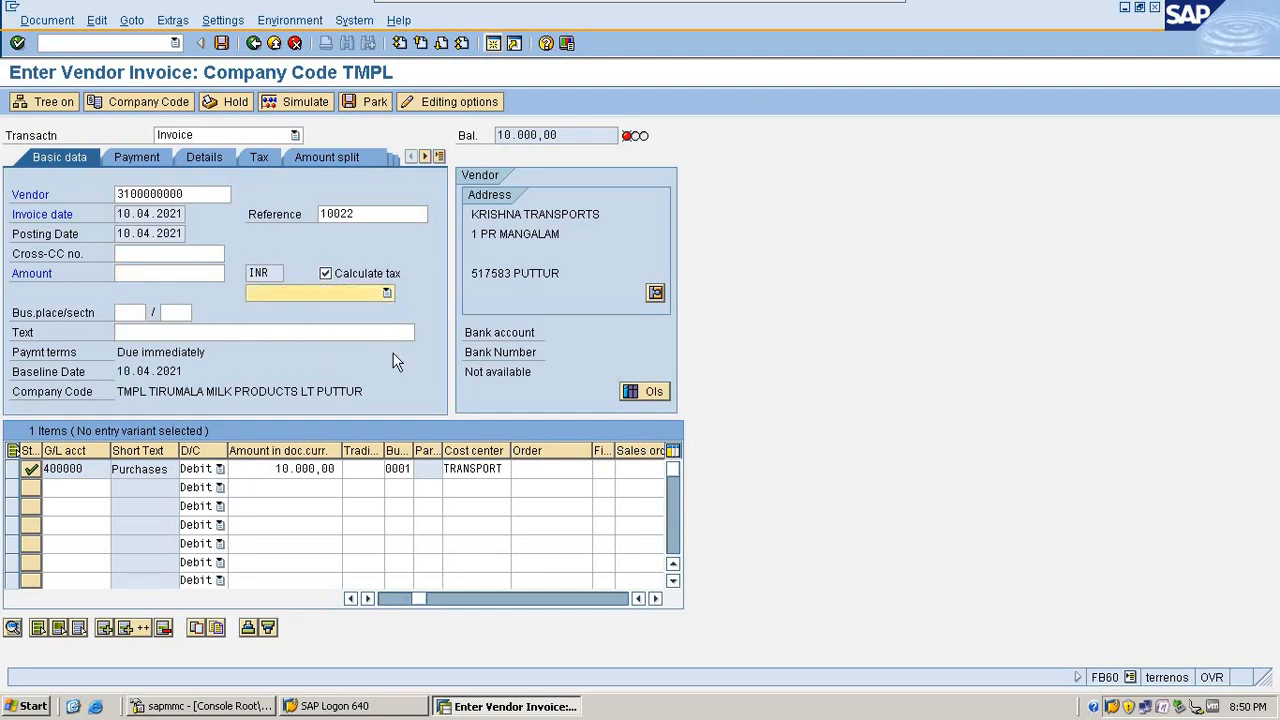
click(375, 293)
click(300, 354)
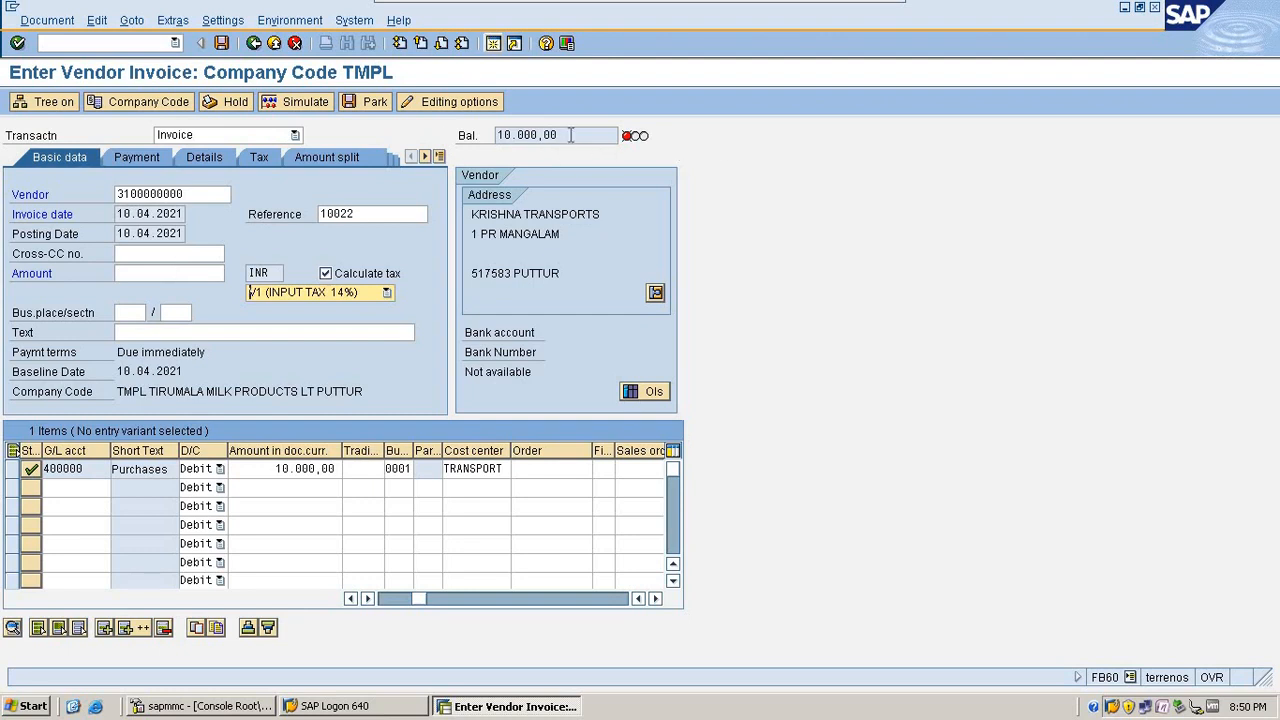
Step: Copy the balance of 10.000,00 into the invoice's Amount field and confirm it
drag(571, 135, 493, 135)
key(ctrl+c)
click(160, 272)
key(ctrl+v)
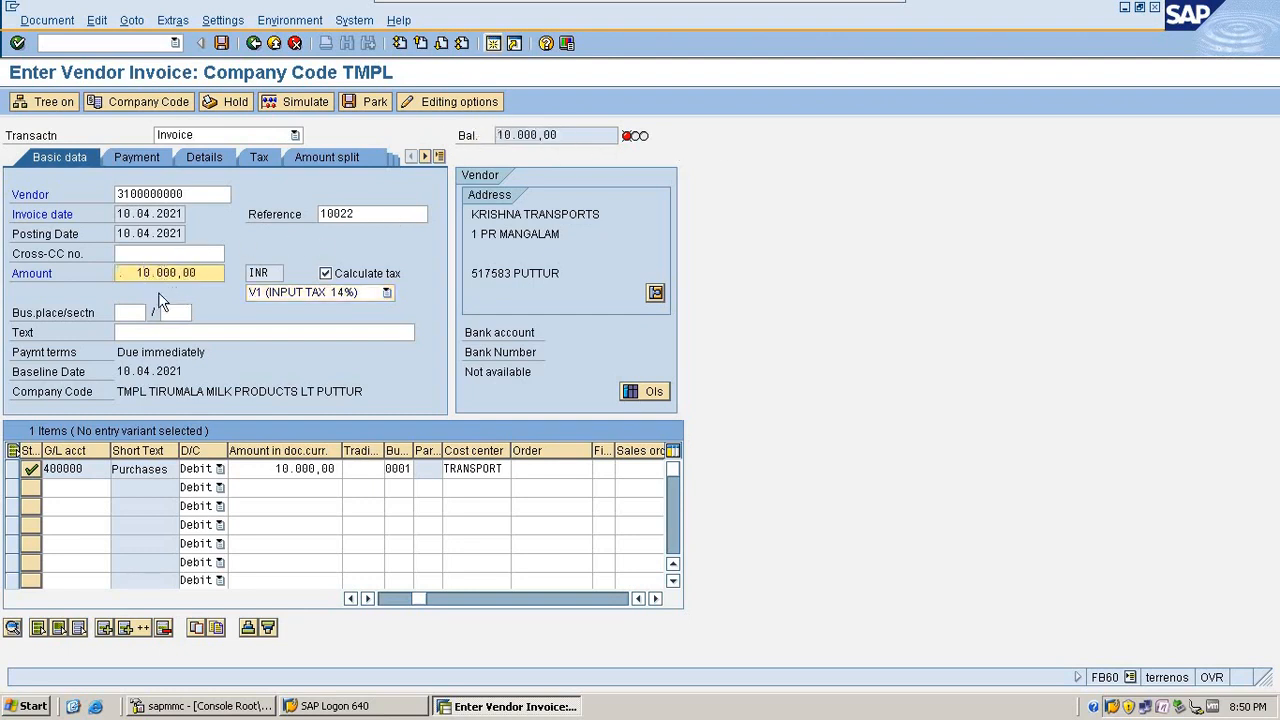
key(Return)
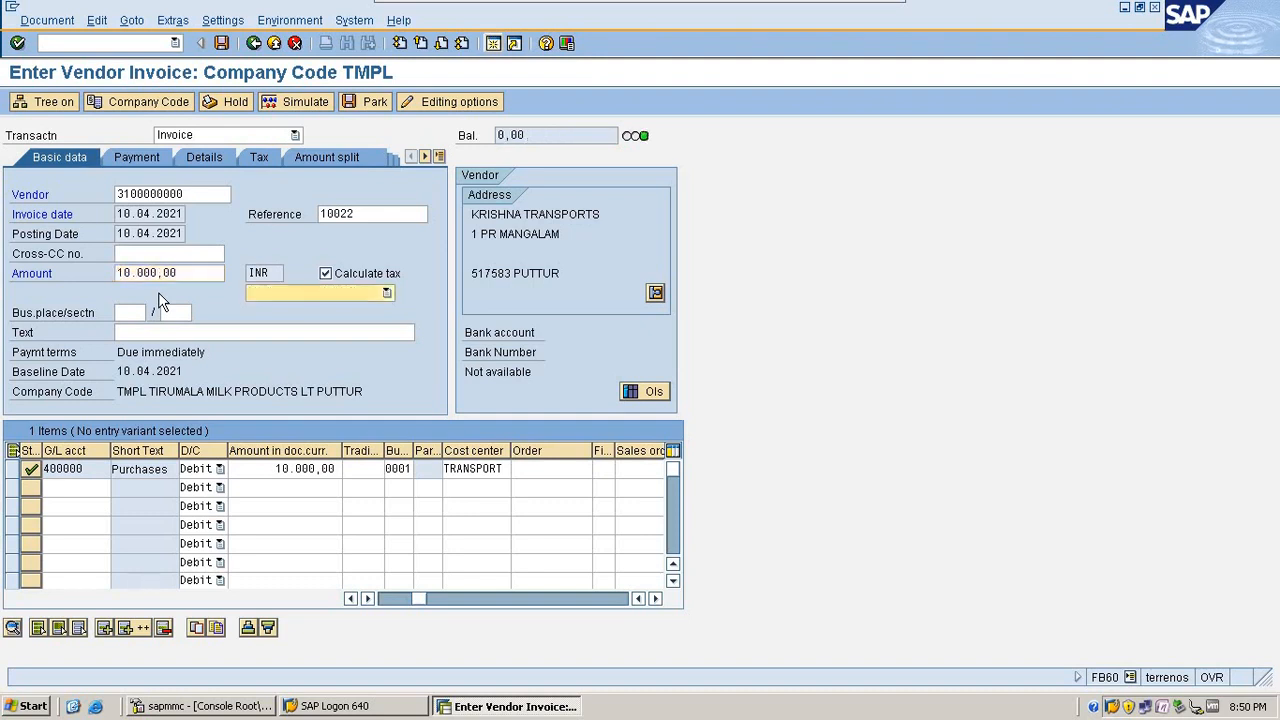
Step: Select header tax code V1 (INPUT TAX 14%) again for the vendor invoice
click(341, 293)
click(318, 355)
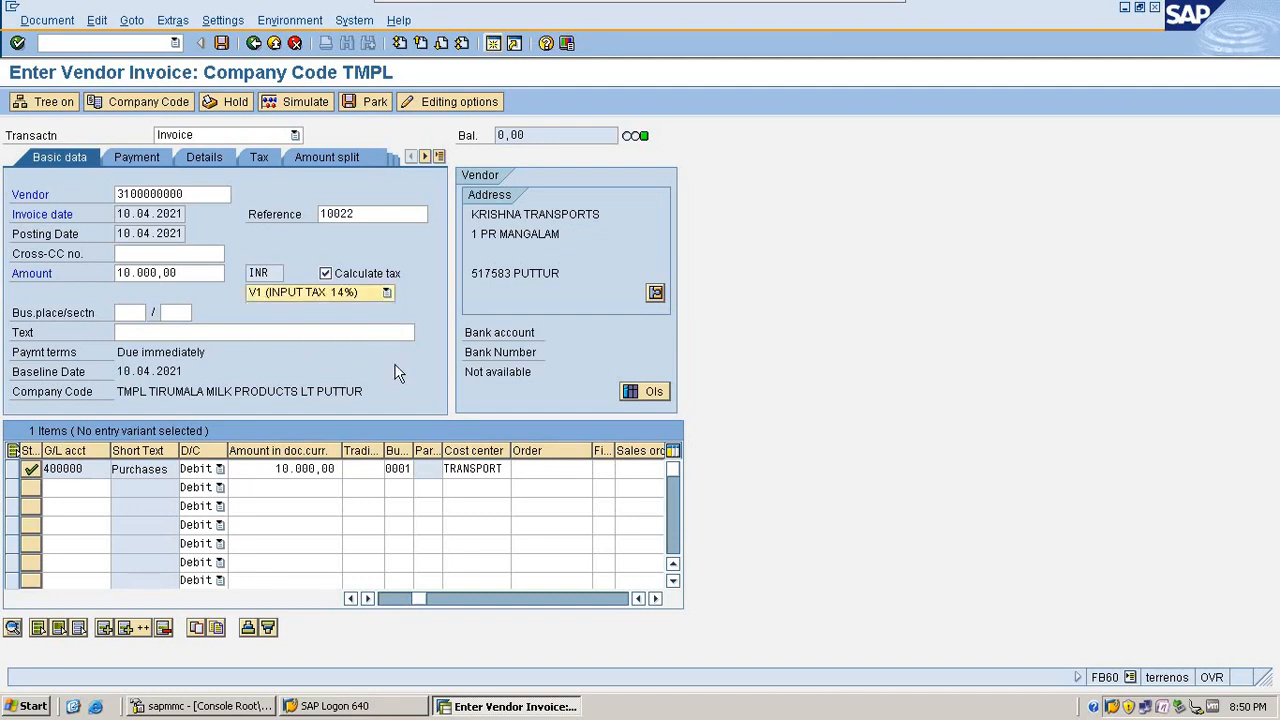
click(315, 295)
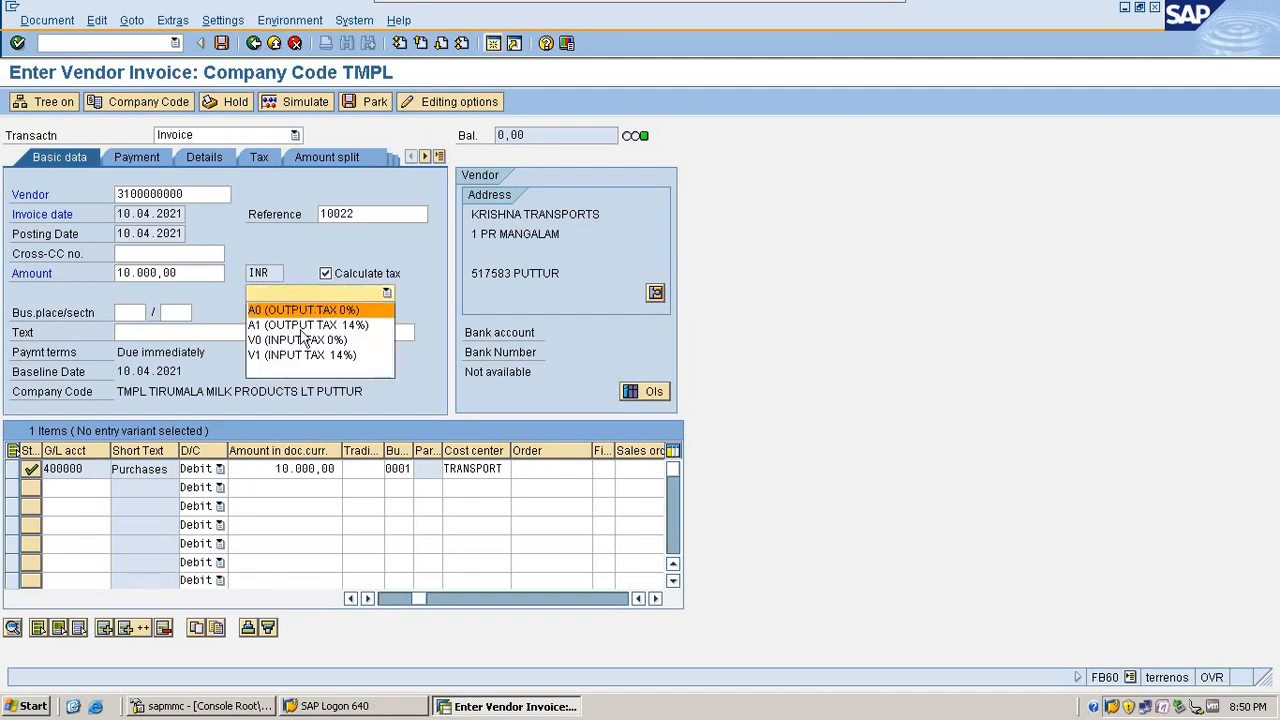
click(295, 356)
Step: Simulate the invoice to examine the vendor, Purchases and 14% Input Tax amounts, and post the document
click(297, 102)
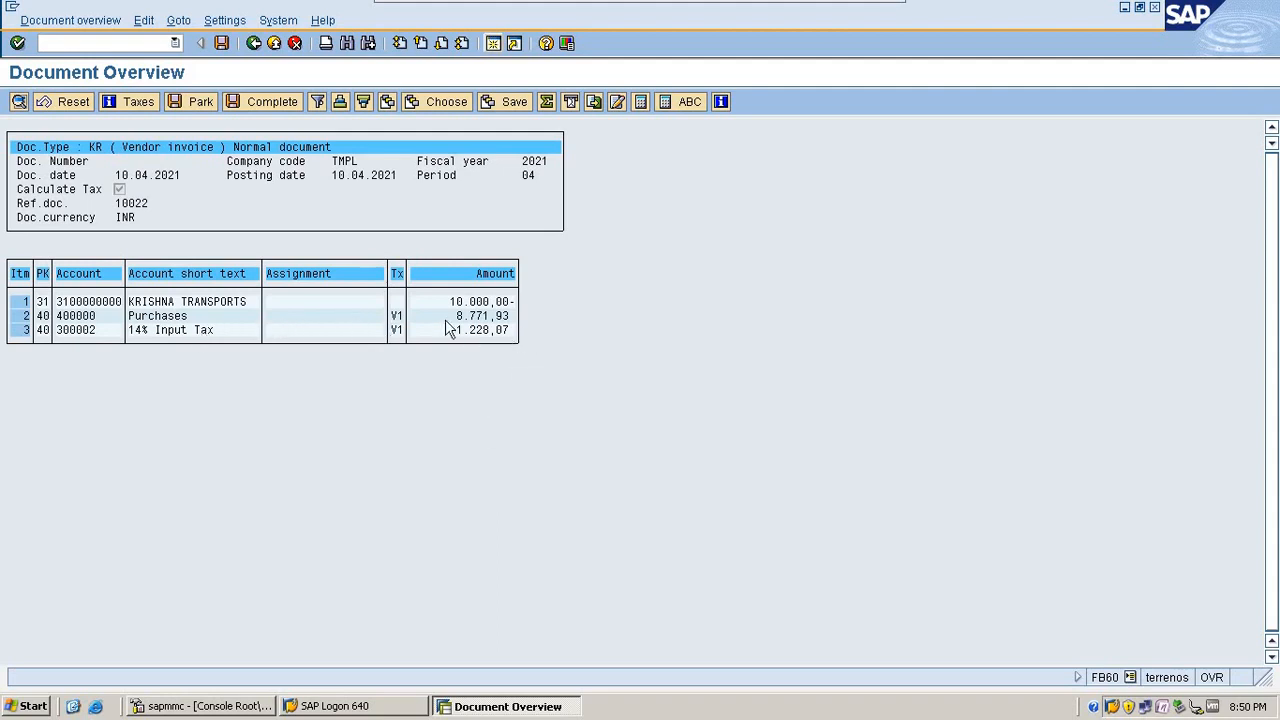
drag(460, 320, 519, 315)
click(460, 317)
click(460, 331)
drag(453, 300, 555, 325)
click(456, 302)
click(452, 316)
drag(455, 316, 547, 330)
click(462, 331)
drag(455, 302, 617, 316)
click(619, 311)
click(221, 43)
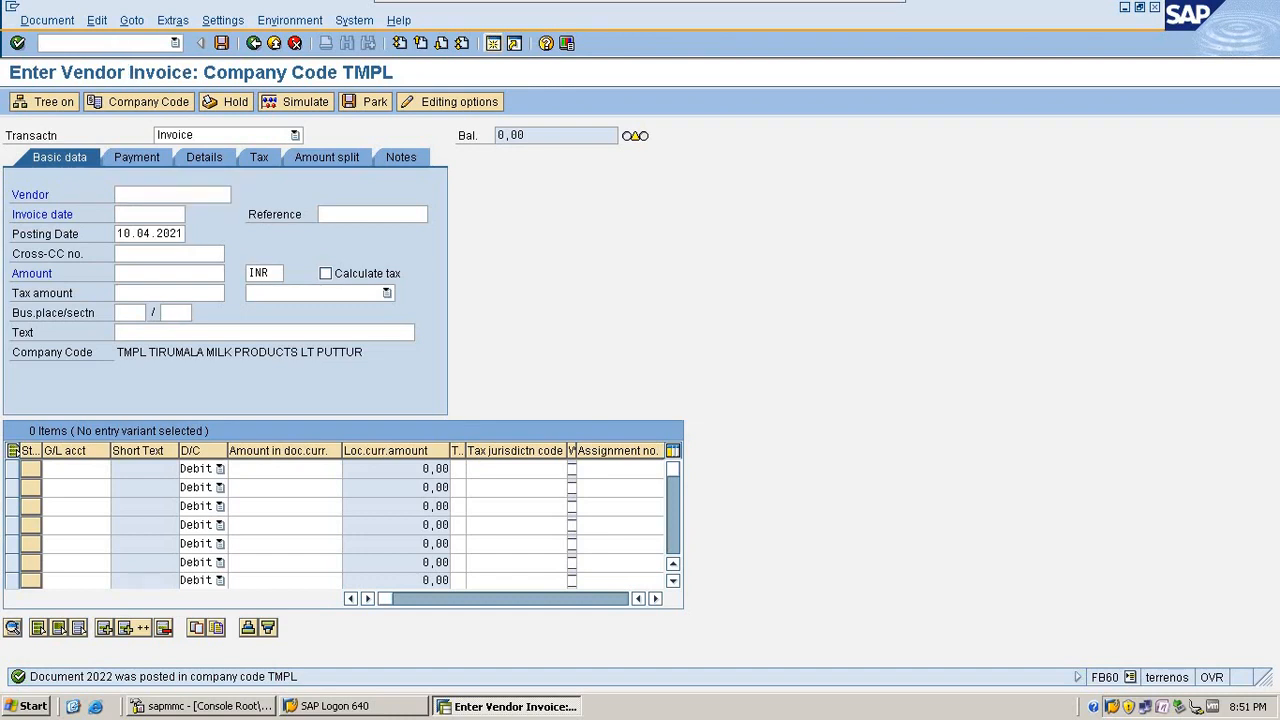
Step: In FB00, deselect No special G/L transactions, enable Calculate taxes on net amount, and save the editing options
text(/nfb00)
key(Return)
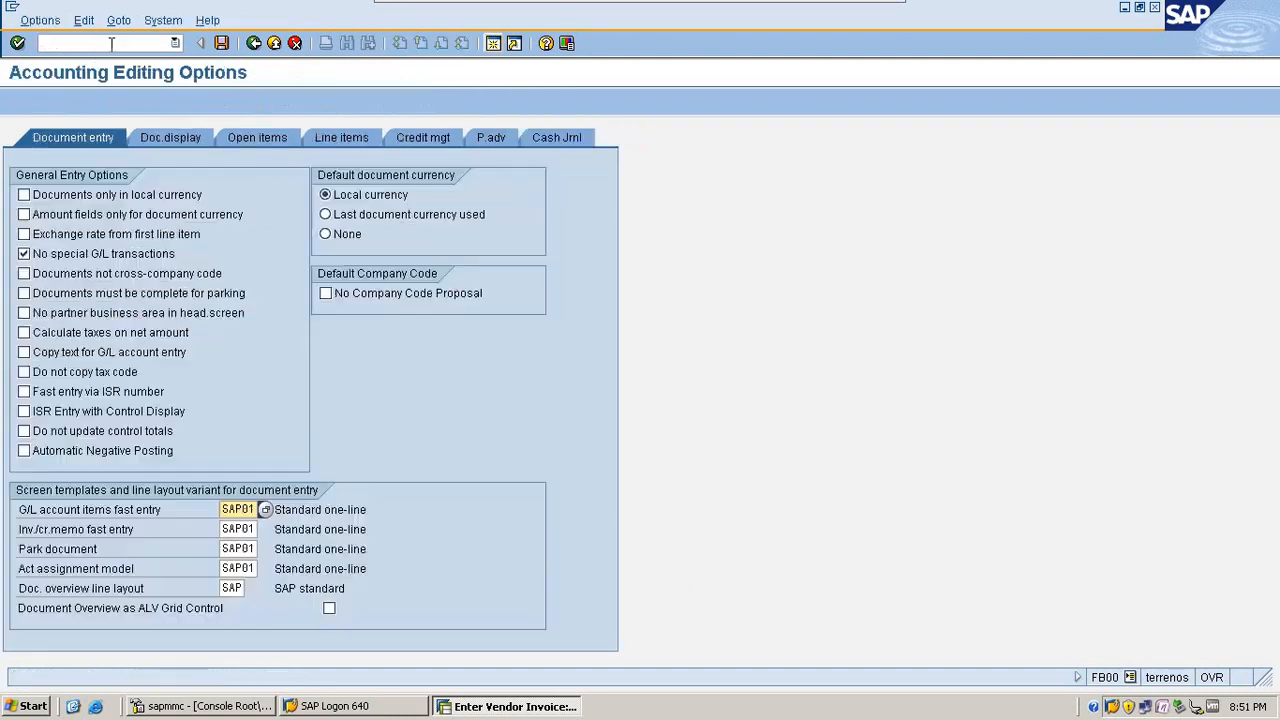
click(155, 254)
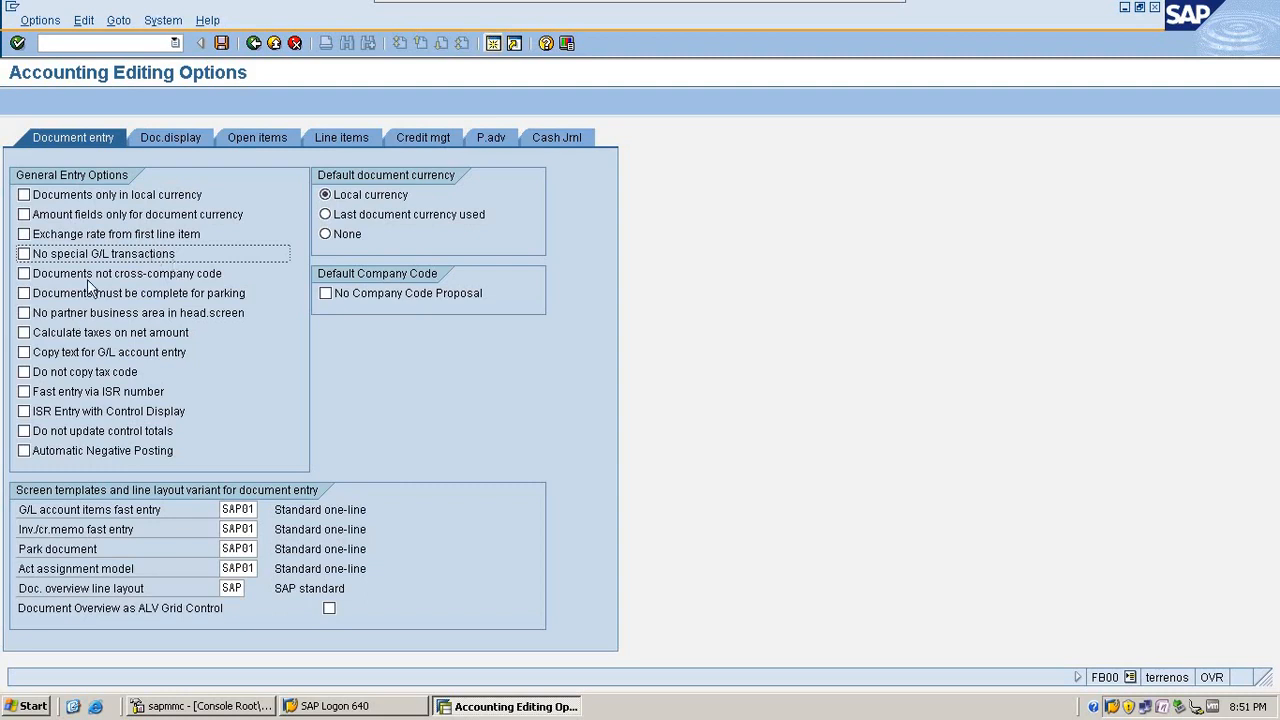
click(157, 336)
click(157, 341)
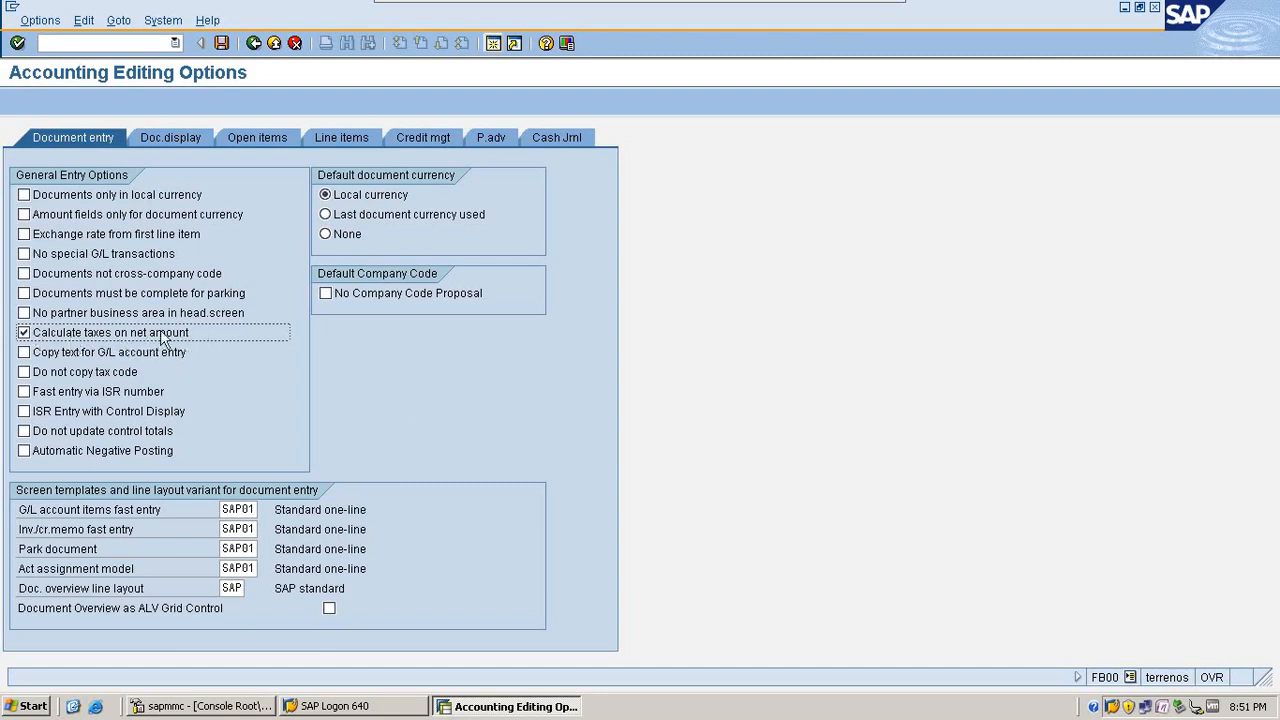
click(221, 43)
Step: Open a new vendor invoice entry with transaction FB60
click(92, 44)
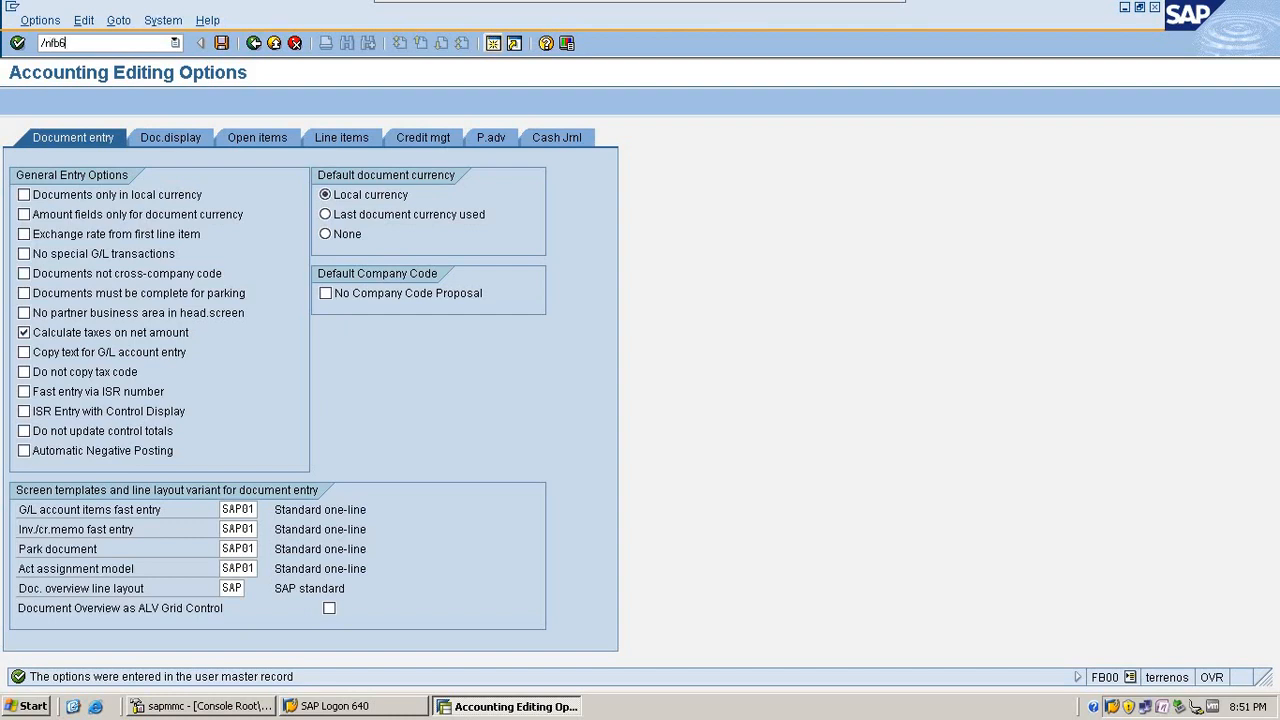
text(0)
key(Return)
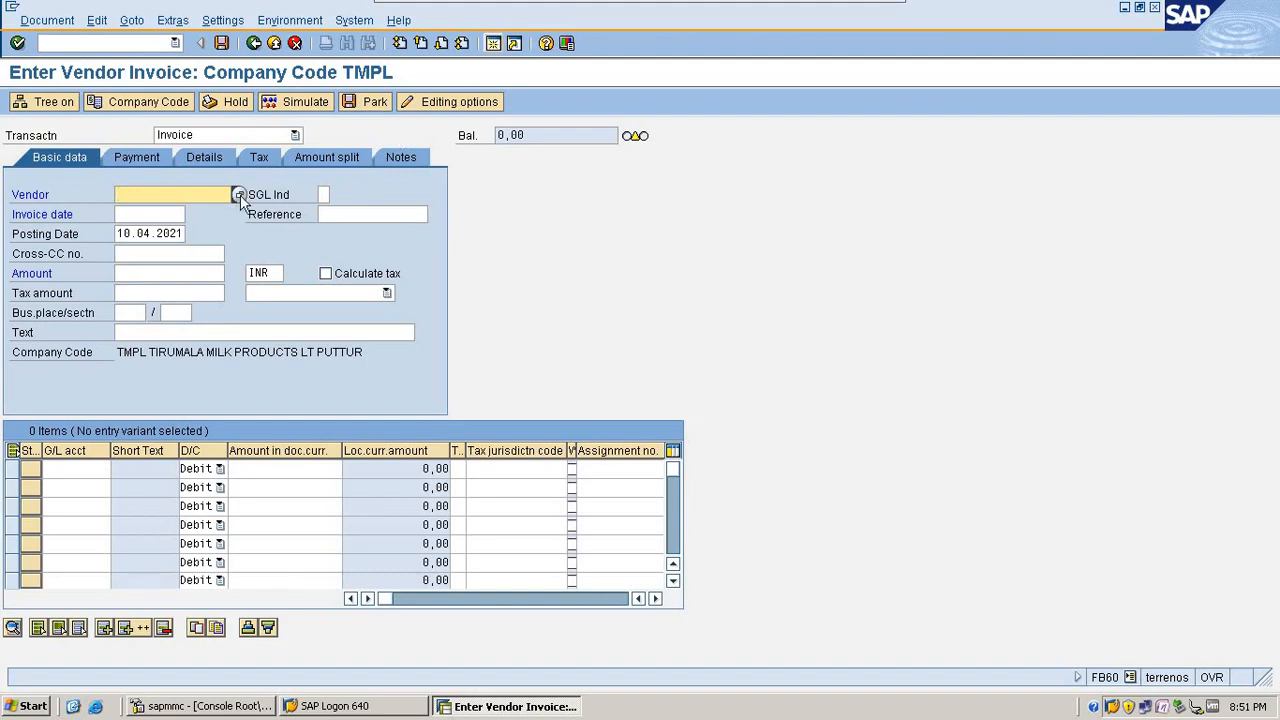